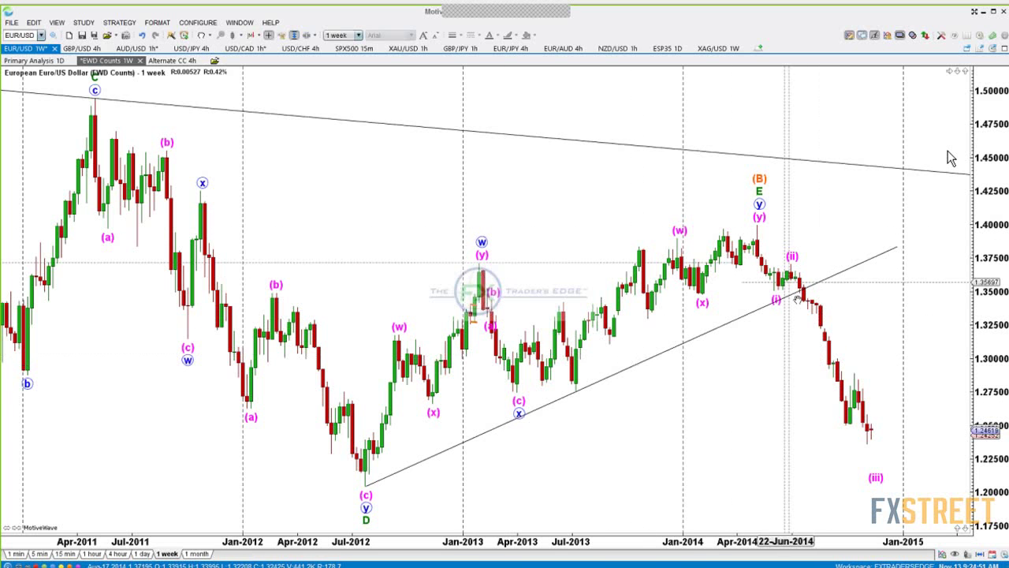
Step: Draw a freehand zigzag from the (y) peak down through (i), up to (ii), and down to the trendline
mouse_move(802, 298)
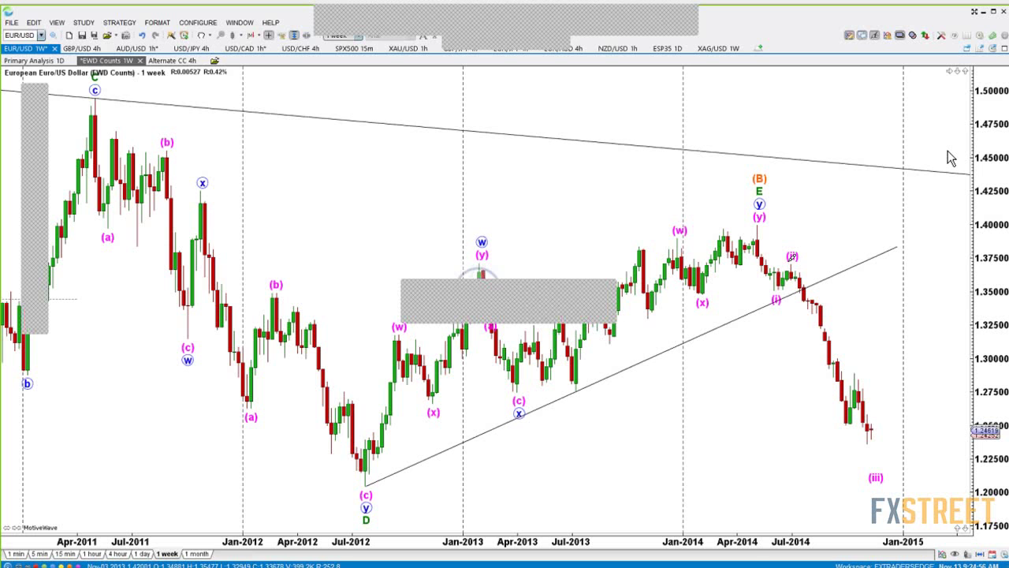
left_click_drag(763, 247, 801, 290)
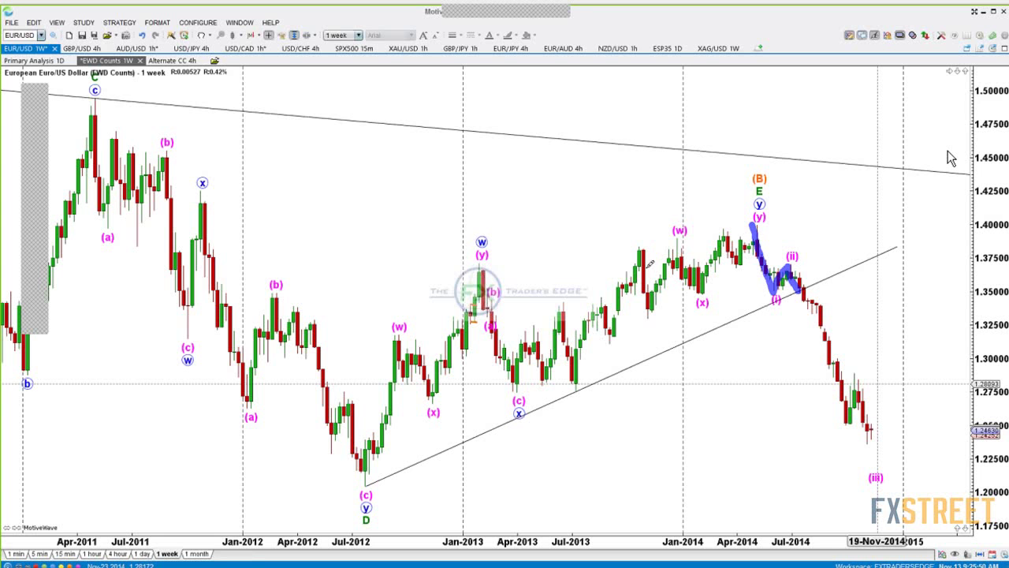
Step: Mark the (w) rally with an arc above its label and crossing strokes over the leg
left_click_drag(637, 241, 652, 314)
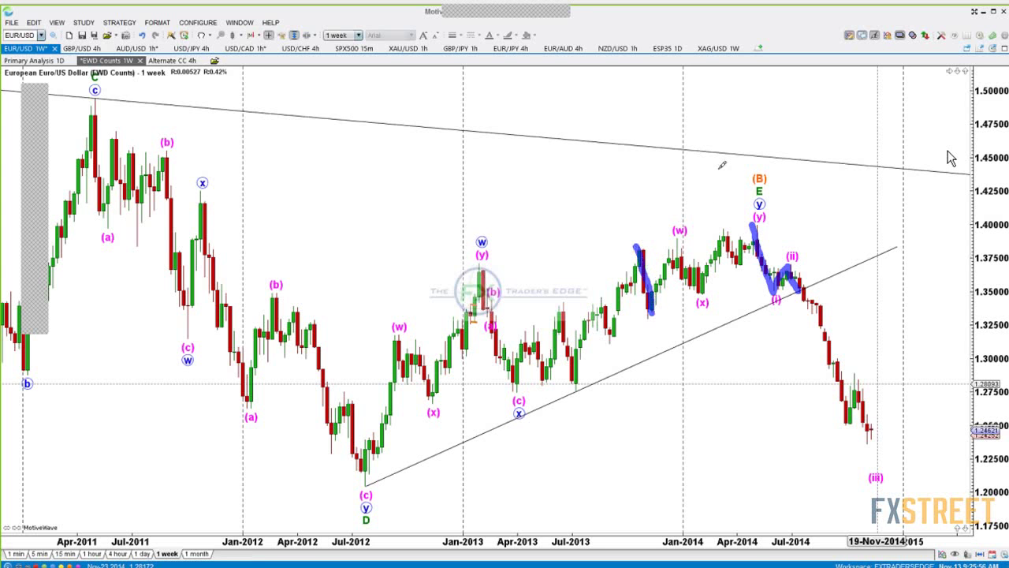
mouse_move(743, 179)
left_mouse_down()
mouse_move(666, 186)
mouse_move(630, 215)
mouse_move(618, 207)
mouse_move(648, 216)
left_mouse_up()
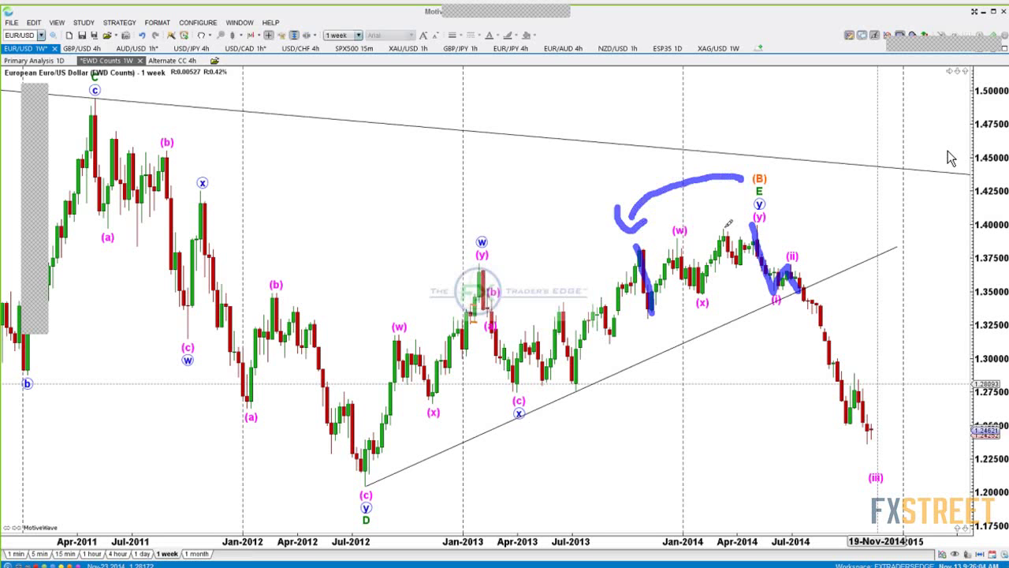
mouse_move(649, 313)
left_mouse_down()
mouse_move(675, 276)
mouse_move(678, 239)
mouse_move(680, 303)
left_mouse_up()
left_click_drag(678, 236, 619, 302)
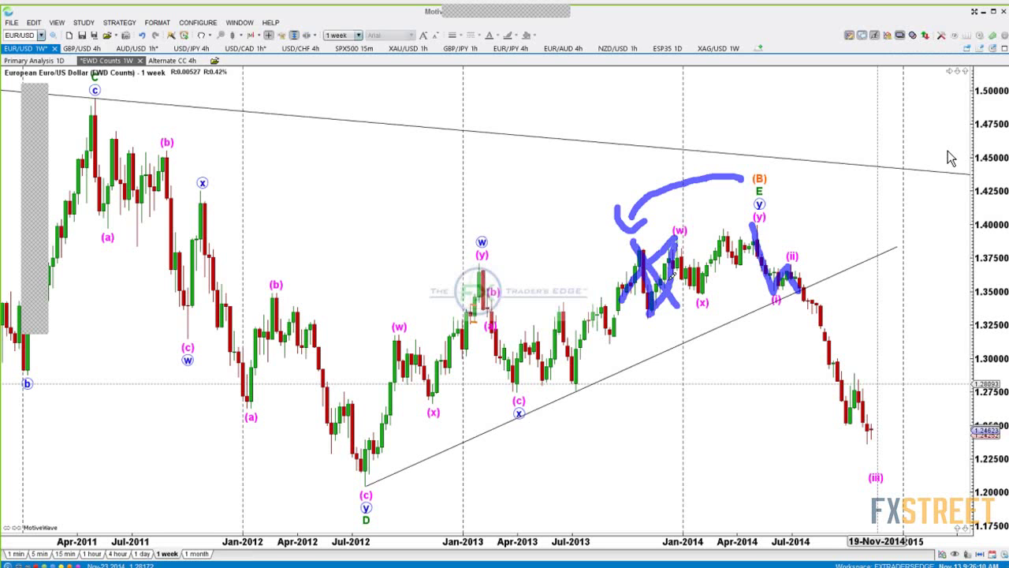
left_click_drag(676, 239, 702, 291)
mouse_move(694, 205)
left_mouse_down()
mouse_move(726, 200)
mouse_move(680, 213)
mouse_move(669, 228)
mouse_move(701, 212)
left_mouse_up()
Step: Trace the rise from (x), loop the top candles, circle (i)/(ii) and tick the (B) top
mouse_move(699, 288)
left_mouse_down()
mouse_move(732, 224)
mouse_move(714, 247)
mouse_move(724, 222)
left_mouse_up()
mouse_move(655, 243)
left_mouse_down()
mouse_move(680, 275)
mouse_move(706, 277)
left_mouse_up()
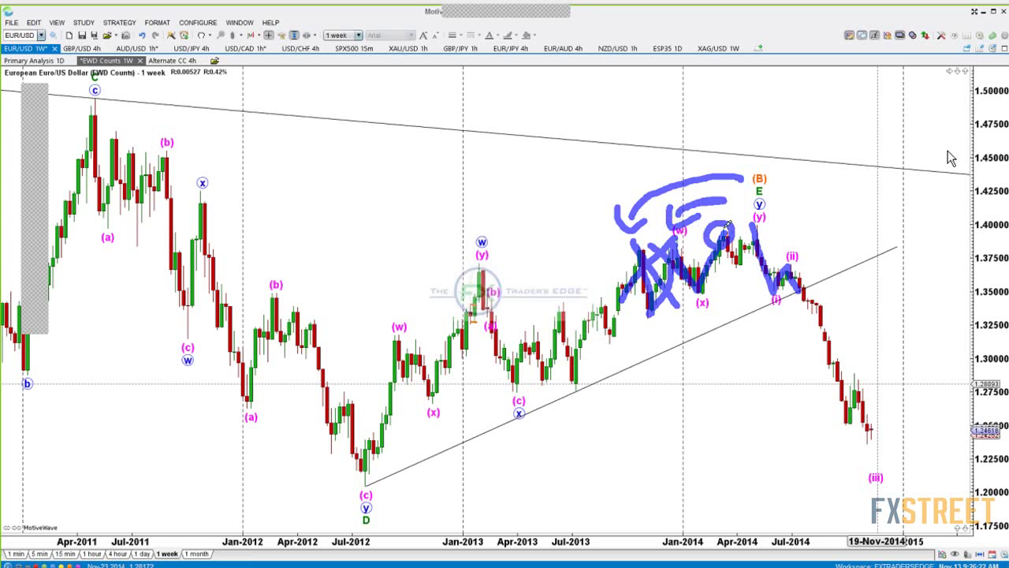
mouse_move(725, 223)
left_mouse_down()
mouse_move(729, 247)
mouse_move(757, 219)
left_mouse_up()
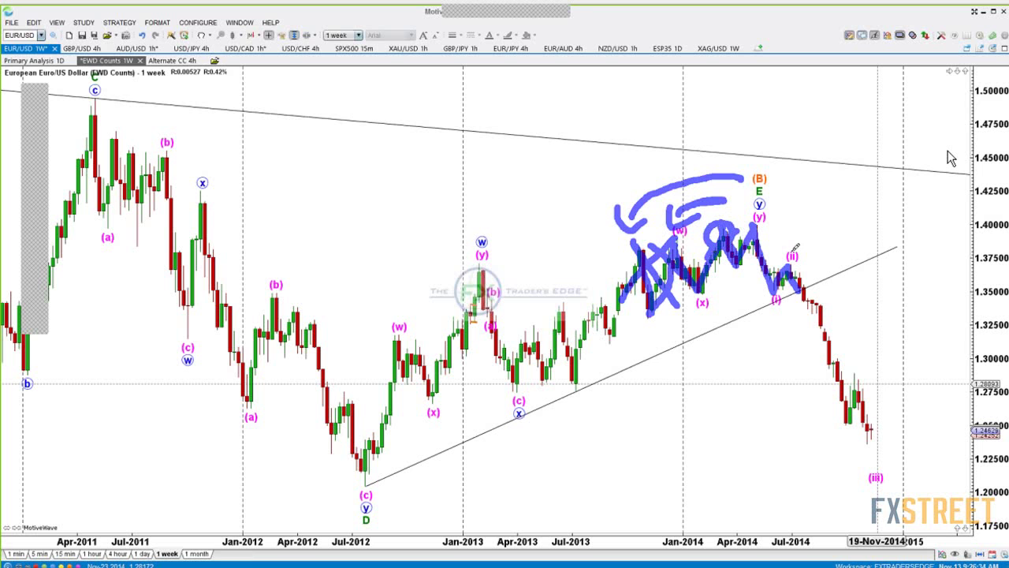
mouse_move(842, 289)
left_mouse_down()
mouse_move(823, 278)
mouse_move(788, 280)
mouse_move(832, 297)
mouse_move(818, 268)
left_mouse_up()
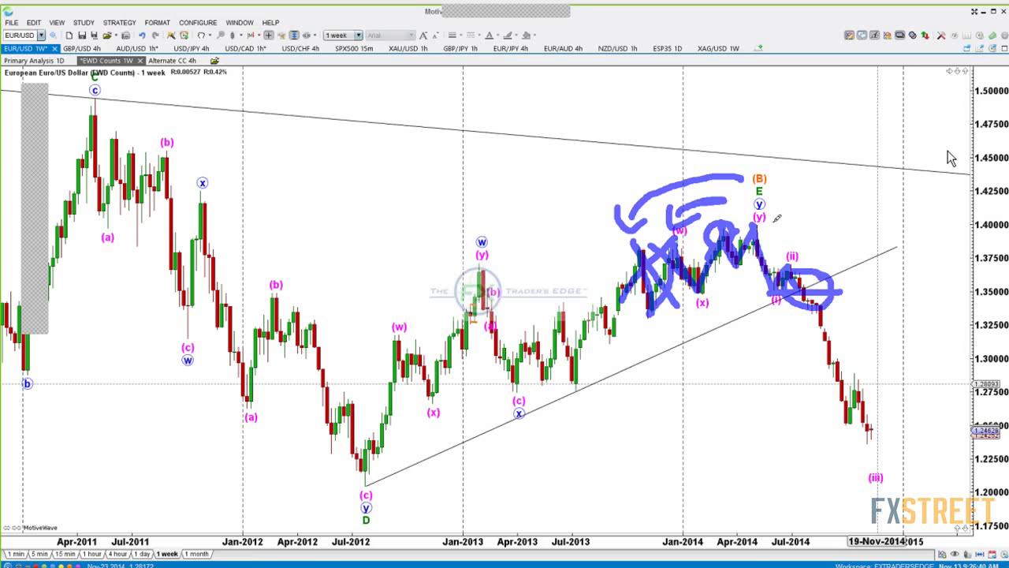
left_click_drag(777, 170, 804, 162)
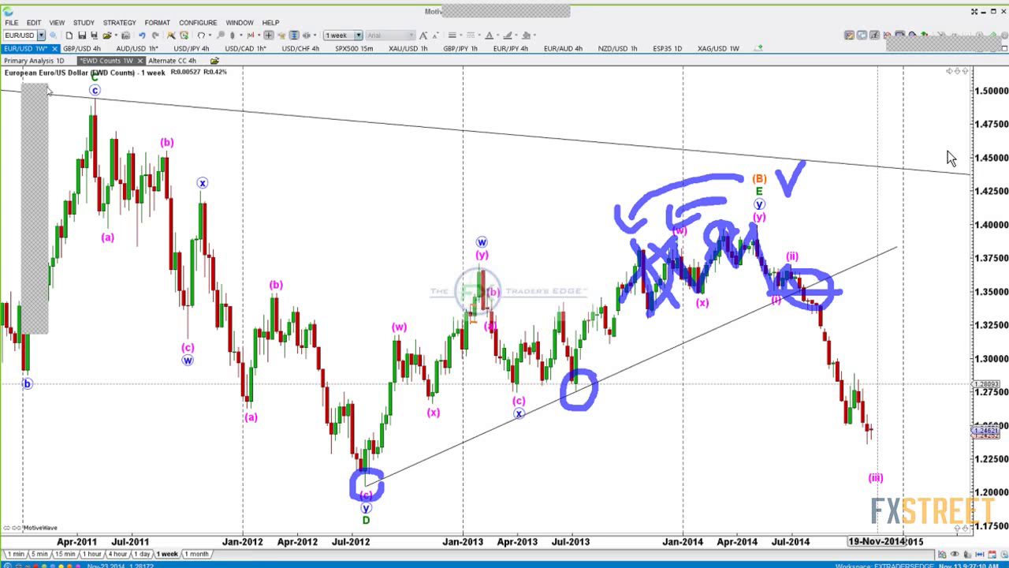
Step: Clear the freehand marks, toggle wave (iii)'s price labels, and measure a retracement from the (y) top
key("Escape")
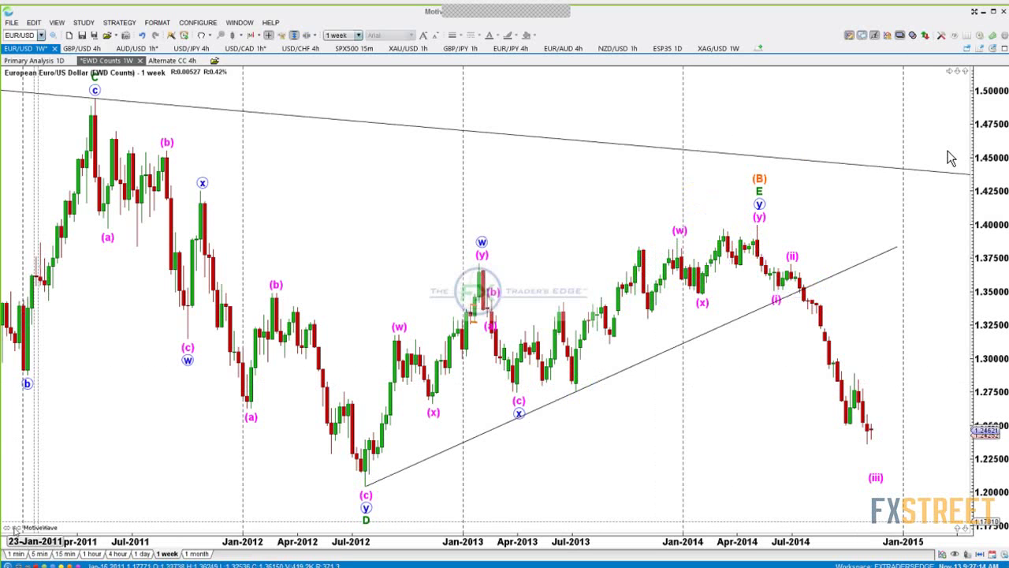
scroll(233, 423, "down", 3)
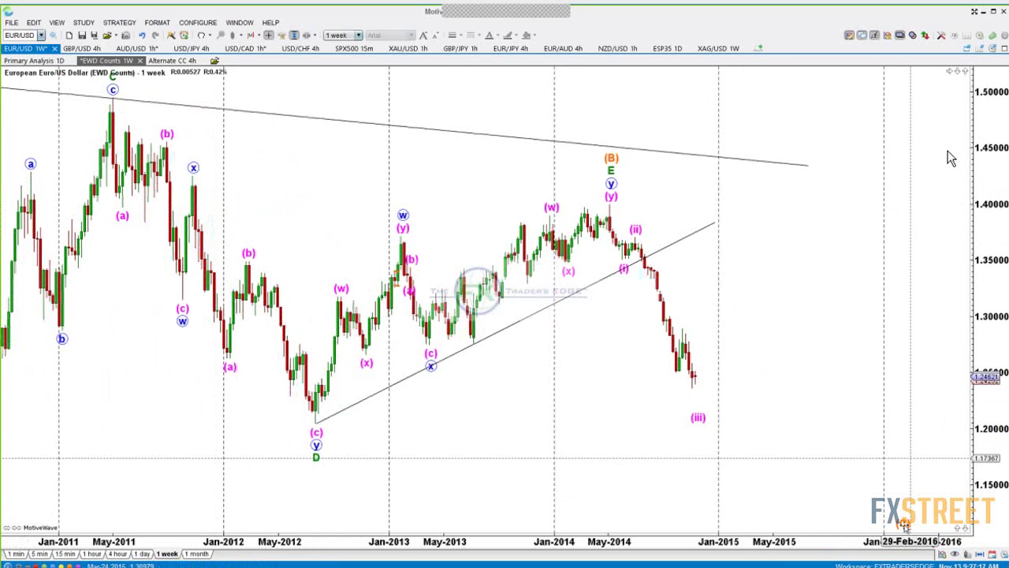
left_click(704, 420)
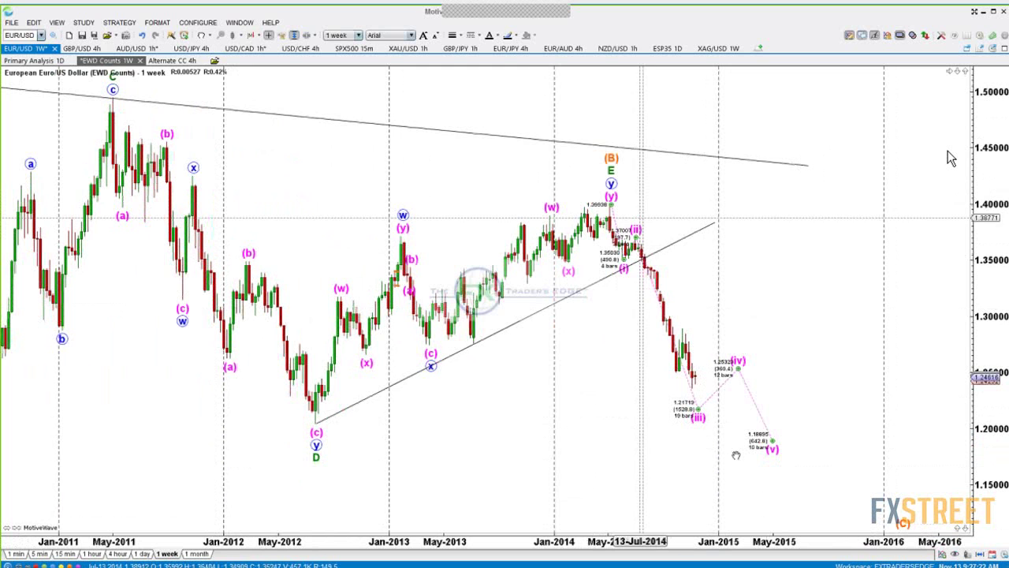
left_click(867, 513)
left_click_drag(922, 522, 794, 483)
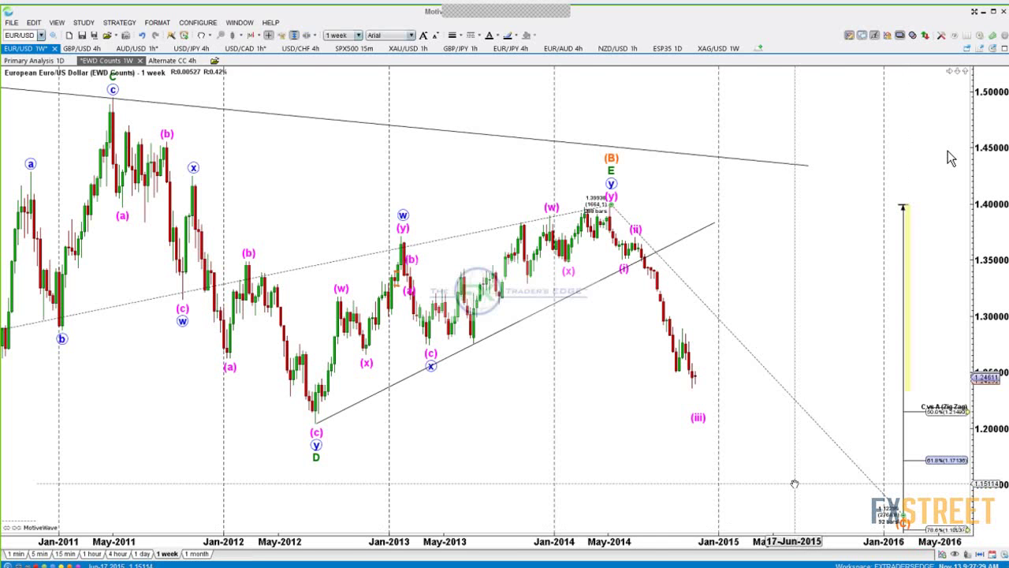
Step: Display wave (iii)'s 3 vs 1 extension targets with projected (iv) and (v)
scroll(858, 480, "down", 2)
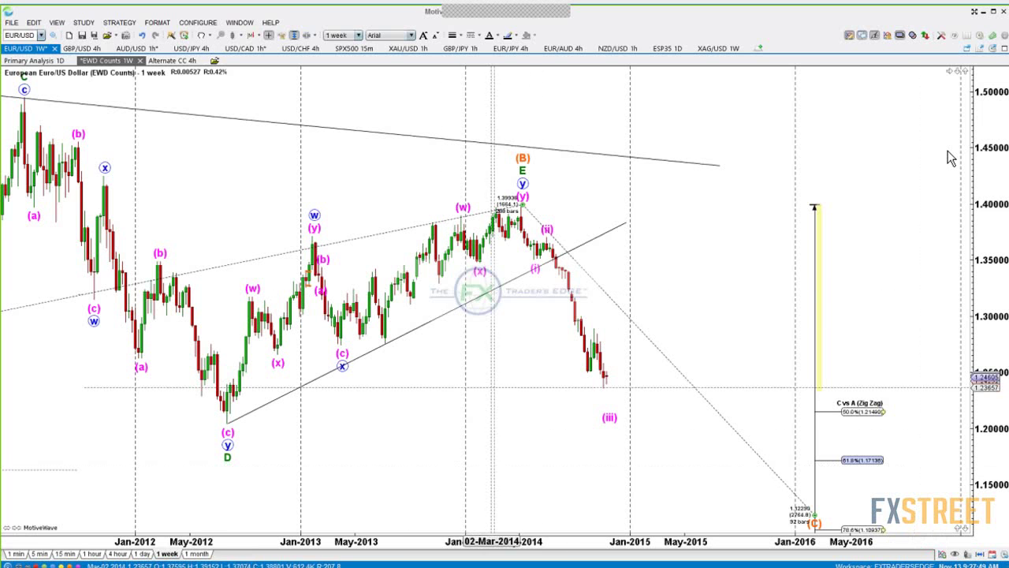
scroll(445, 451, "up", 4)
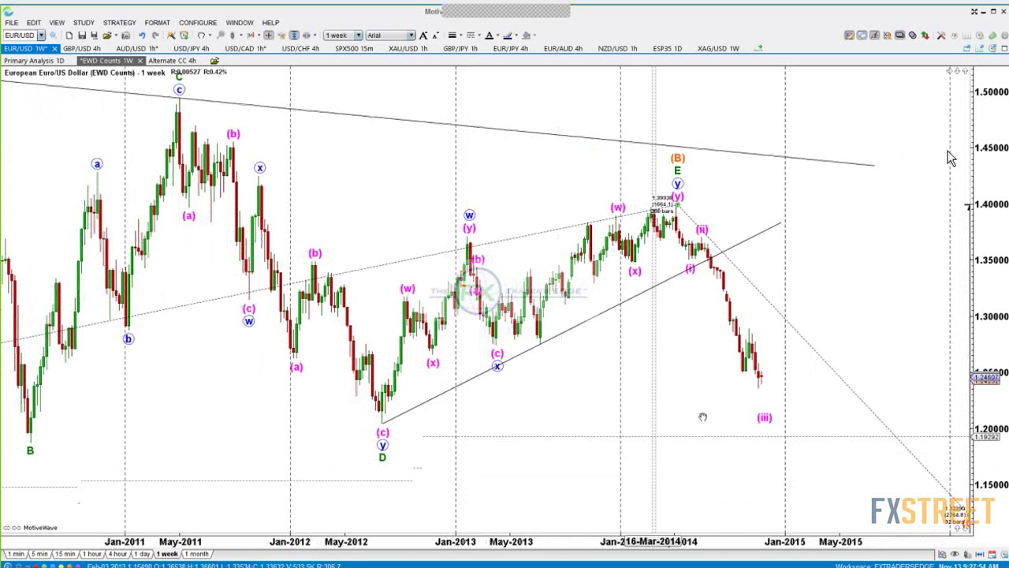
left_click(766, 419)
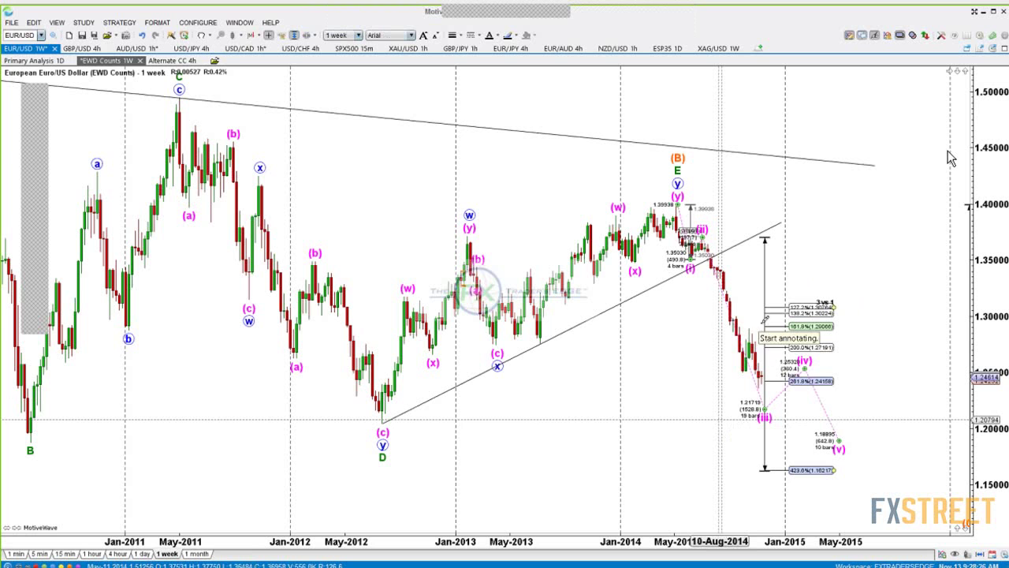
Step: Discard the quick circle at the 161.8% level and switch EUR/USD to the 1-day timeframe
mouse_move(763, 320)
left_mouse_down()
mouse_move(716, 324)
mouse_move(757, 313)
left_mouse_up()
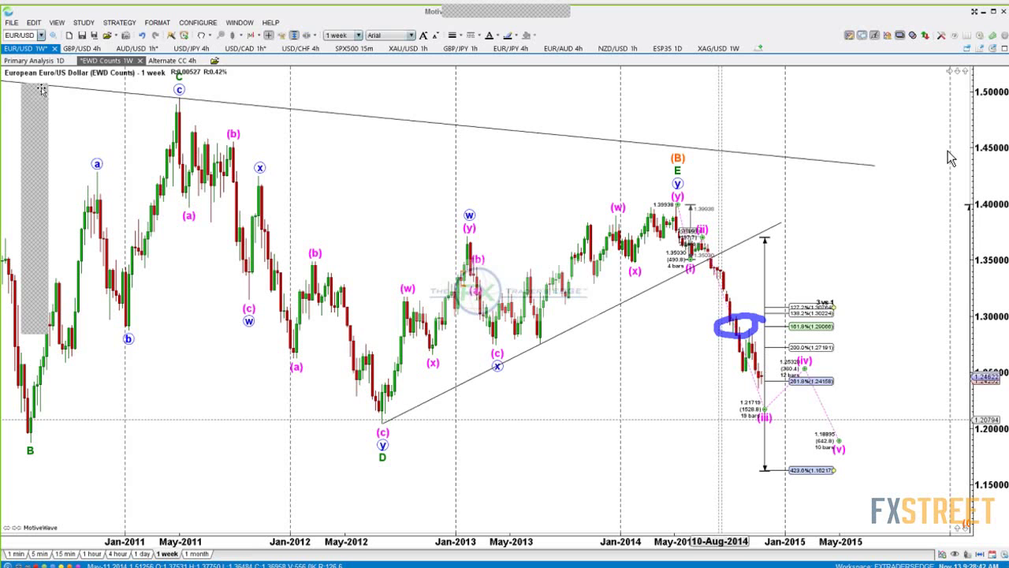
key("Escape")
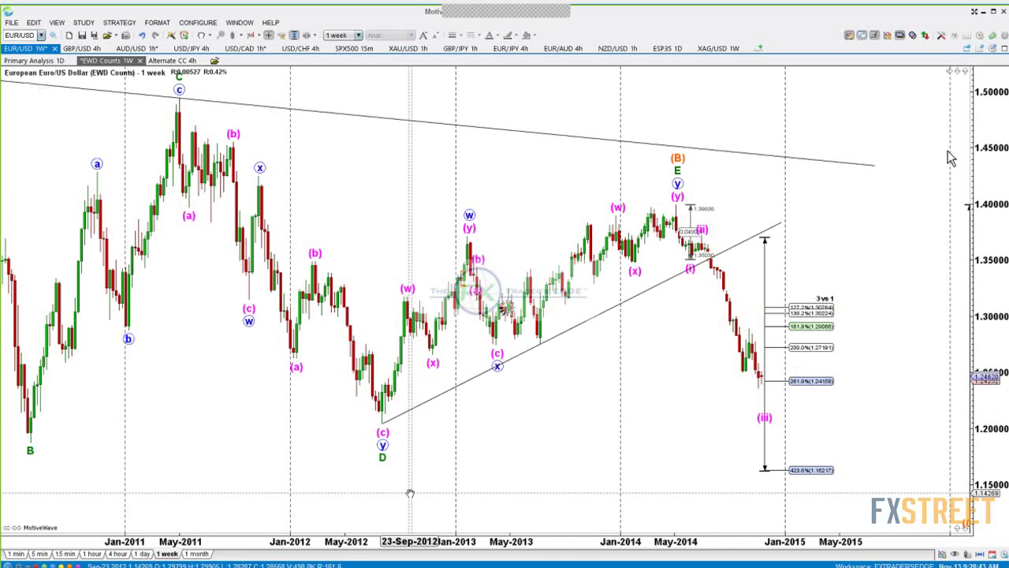
key("d")
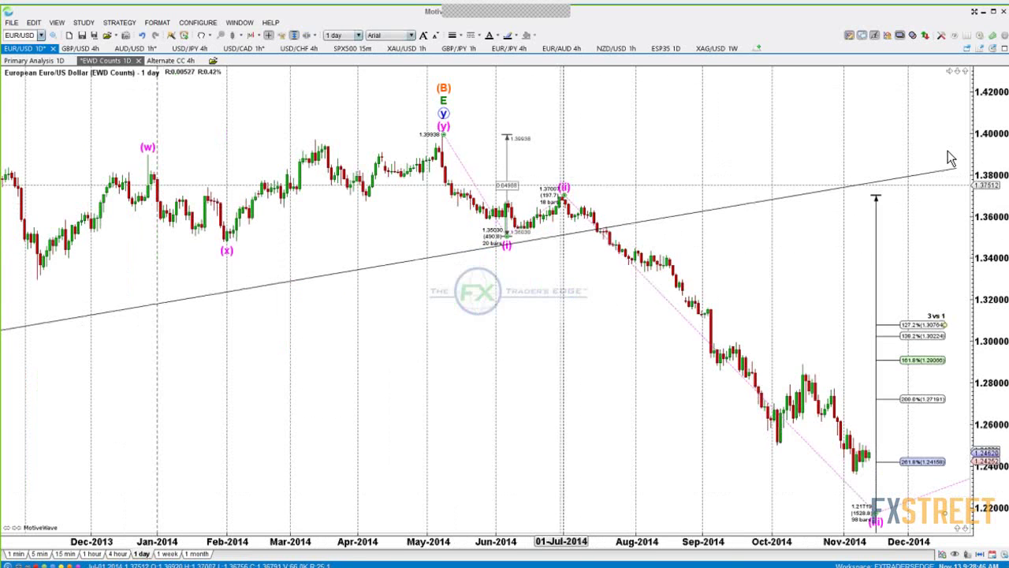
right_click(563, 188)
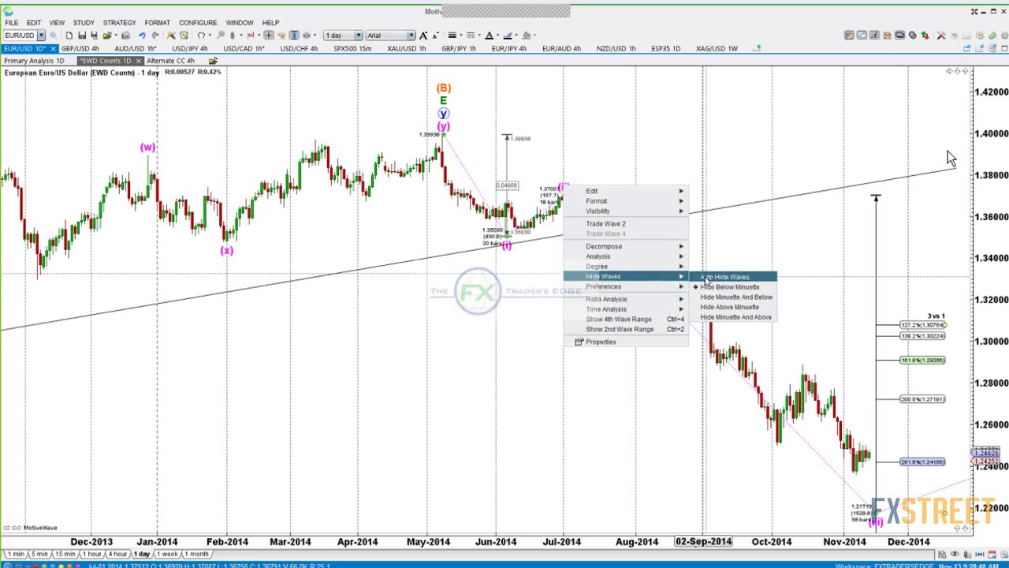
left_click(707, 278)
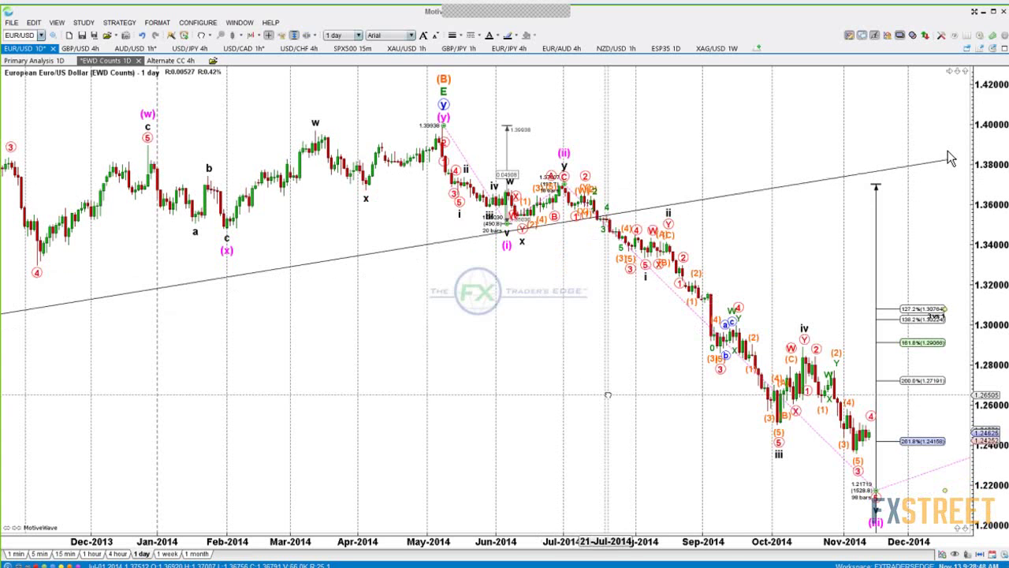
left_click(667, 214)
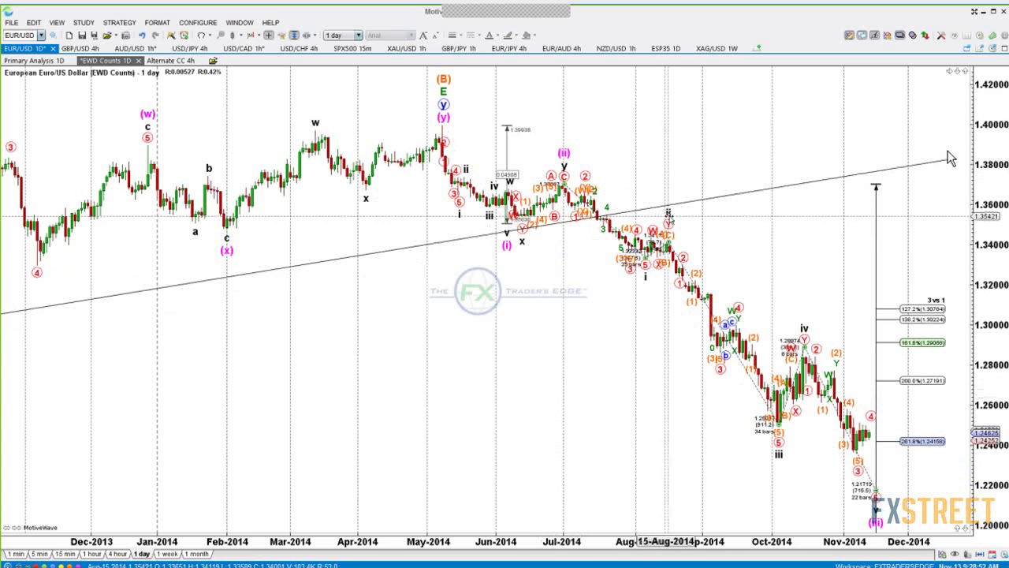
right_click(667, 214)
mouse_move(781, 306)
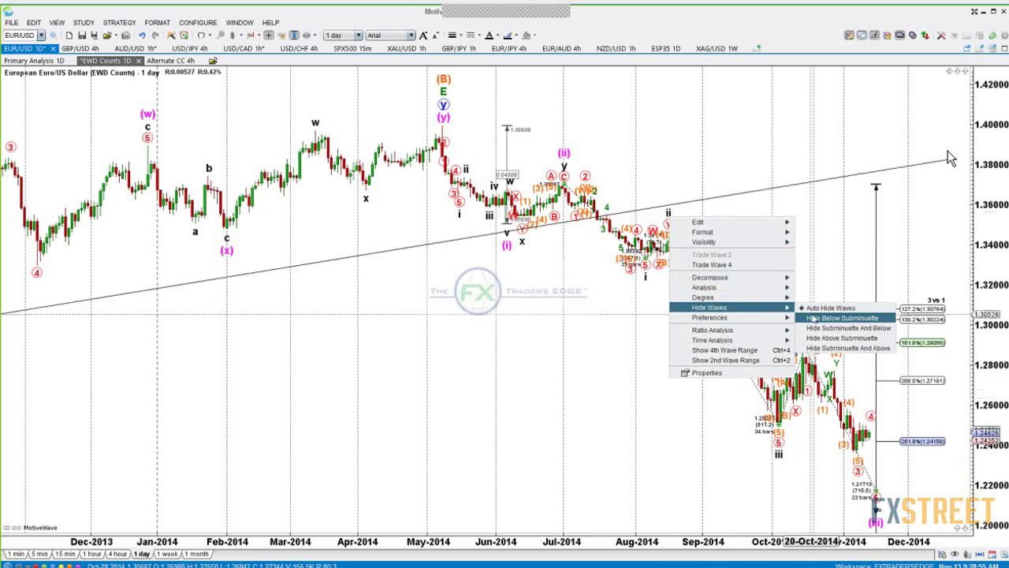
left_click(815, 319)
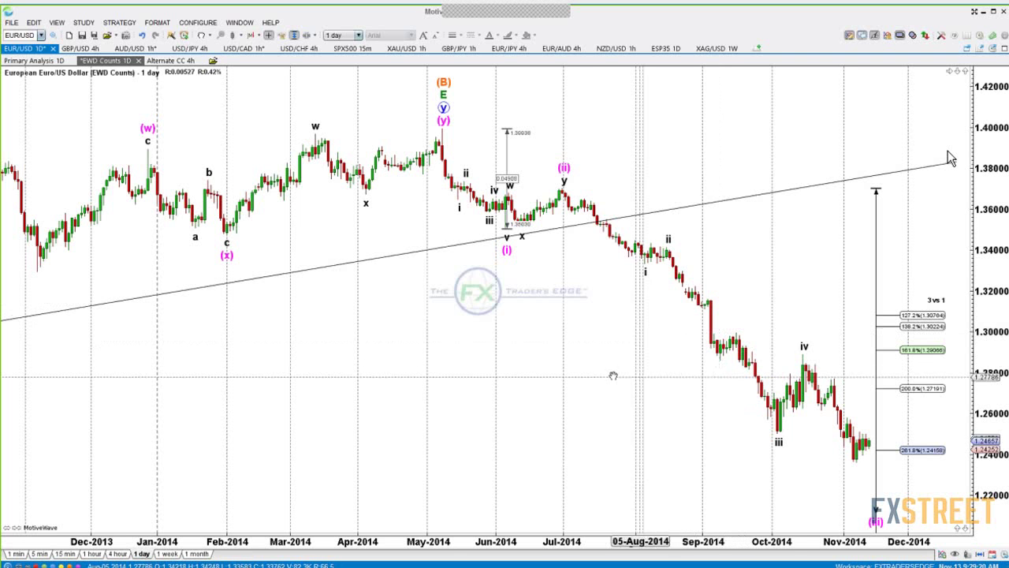
scroll(560, 357, "down", 1)
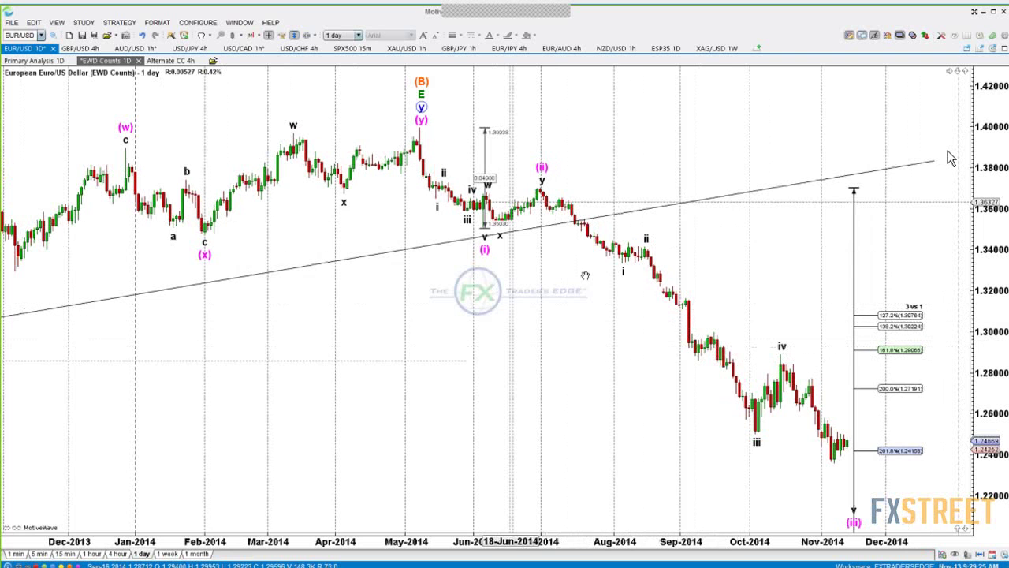
left_click(760, 450)
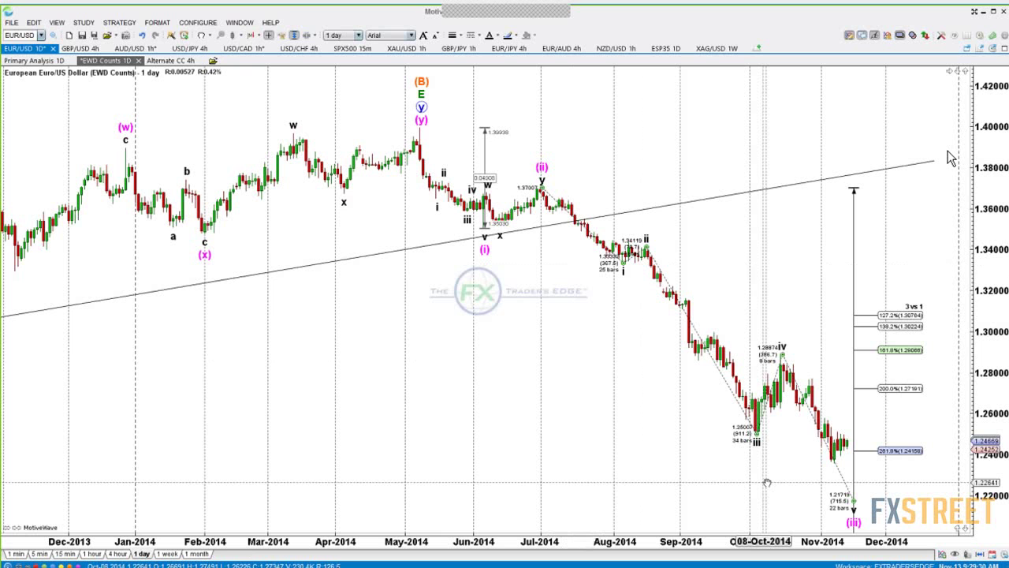
left_click_drag(766, 482, 716, 482)
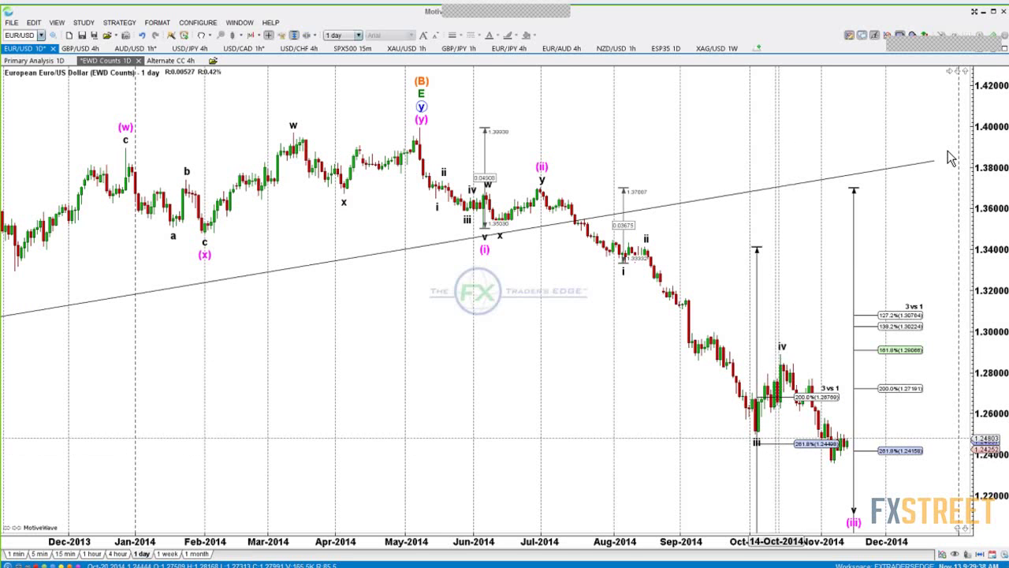
mouse_move(756, 430)
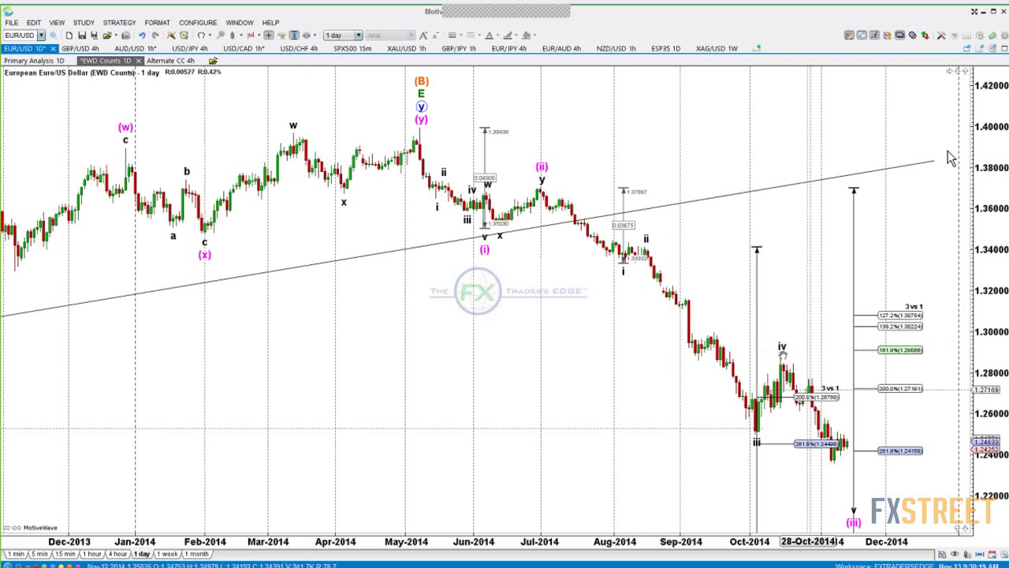
Step: Select and then deselect the daily wave count to clear its Fibonacci target boxes
left_click(861, 489)
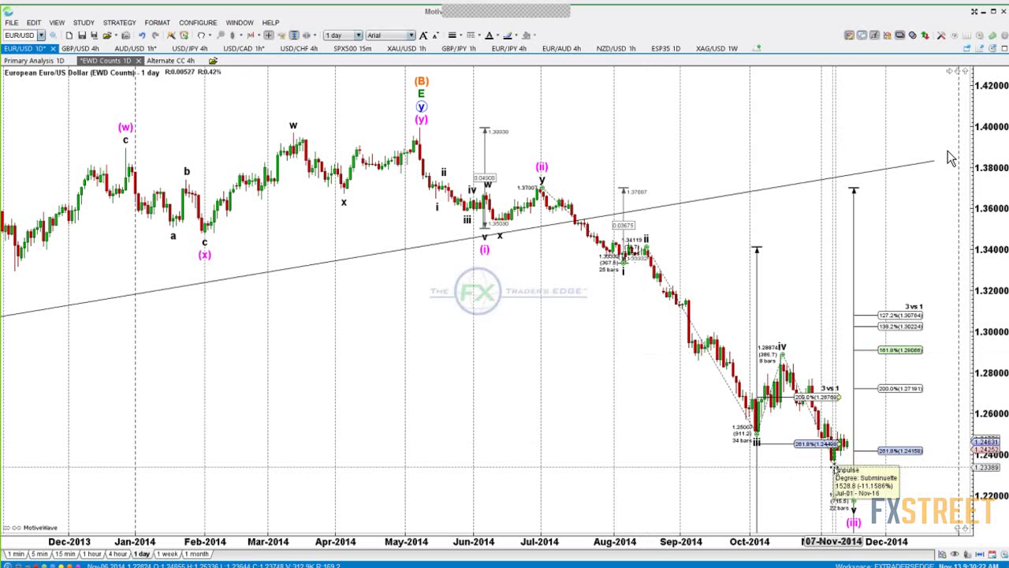
left_click(728, 493)
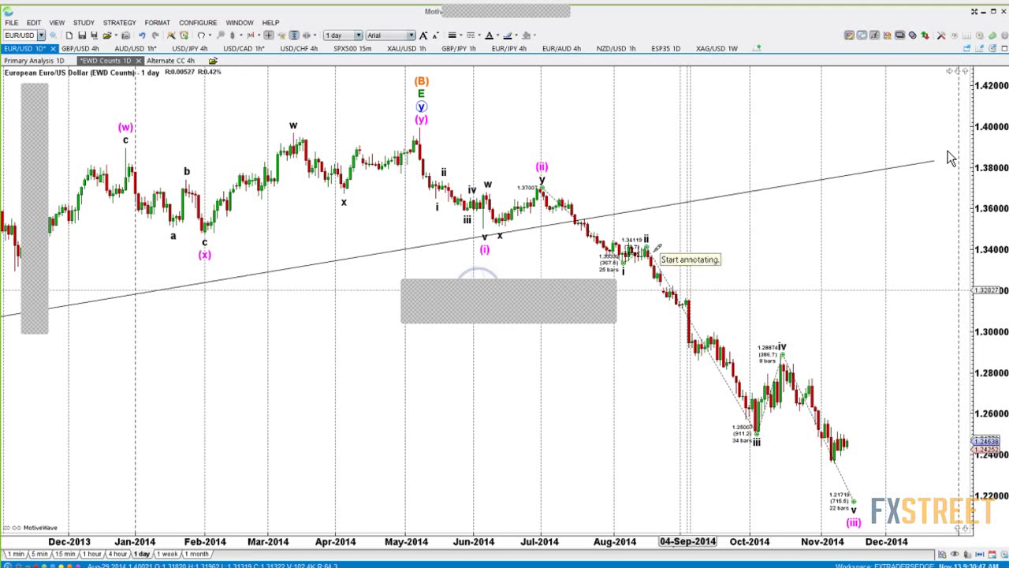
Step: Sketch a freehand projected path through the wave iii low on the EUR/USD daily chart
mouse_move(648, 246)
left_mouse_down()
mouse_move(754, 436)
mouse_move(784, 344)
mouse_move(847, 445)
left_mouse_up()
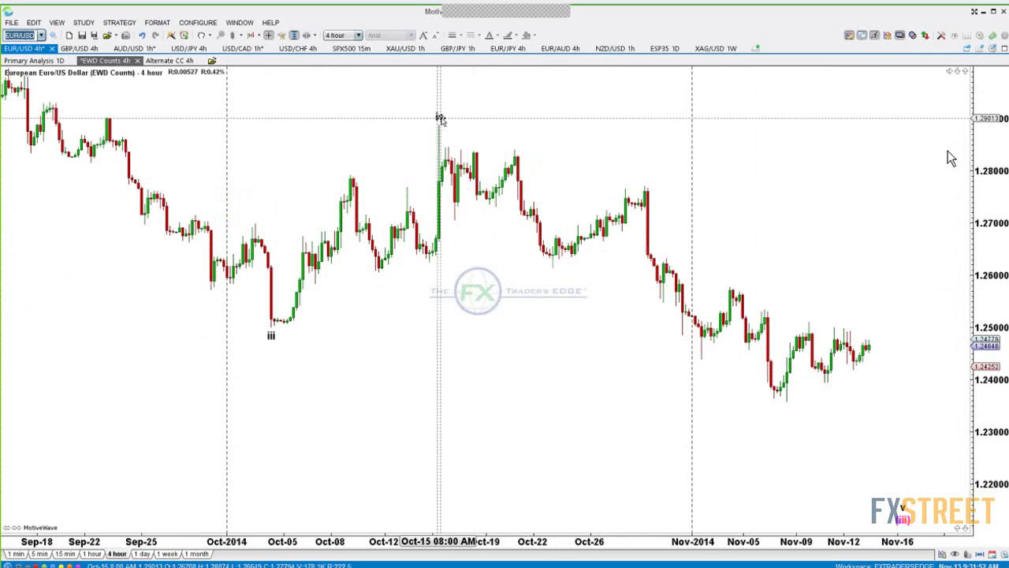
Step: Enable Auto Hide Waves on the wave IV count and adjust wave (iii)'s projected end
right_click(455, 125)
mouse_move(556, 209)
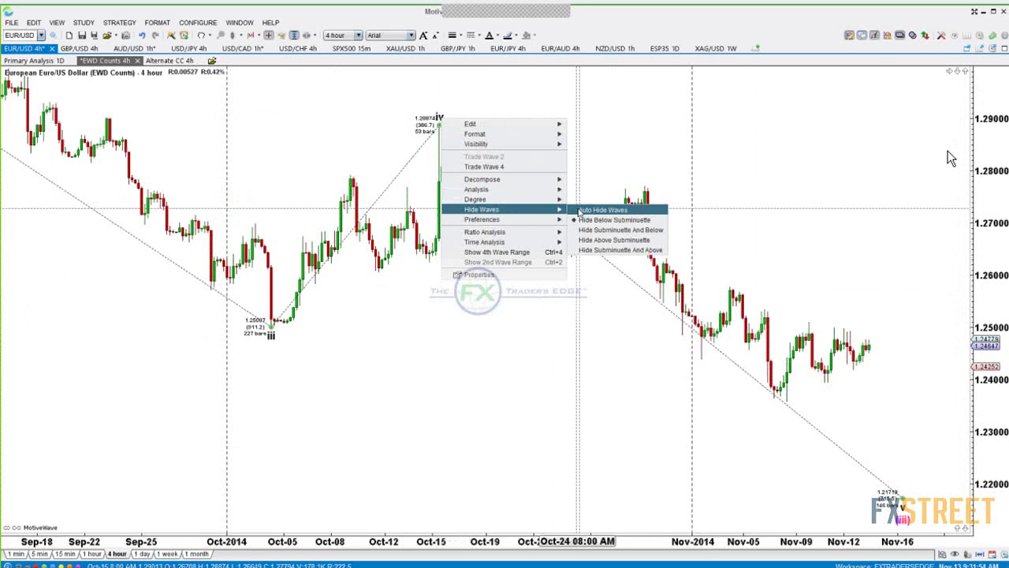
left_click(603, 209)
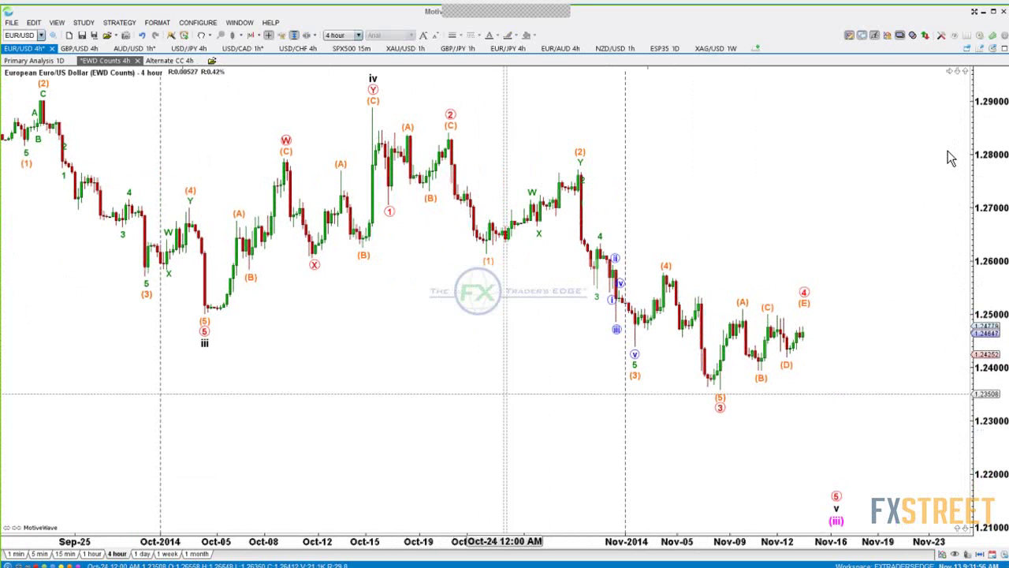
left_click_drag(834, 512, 811, 468)
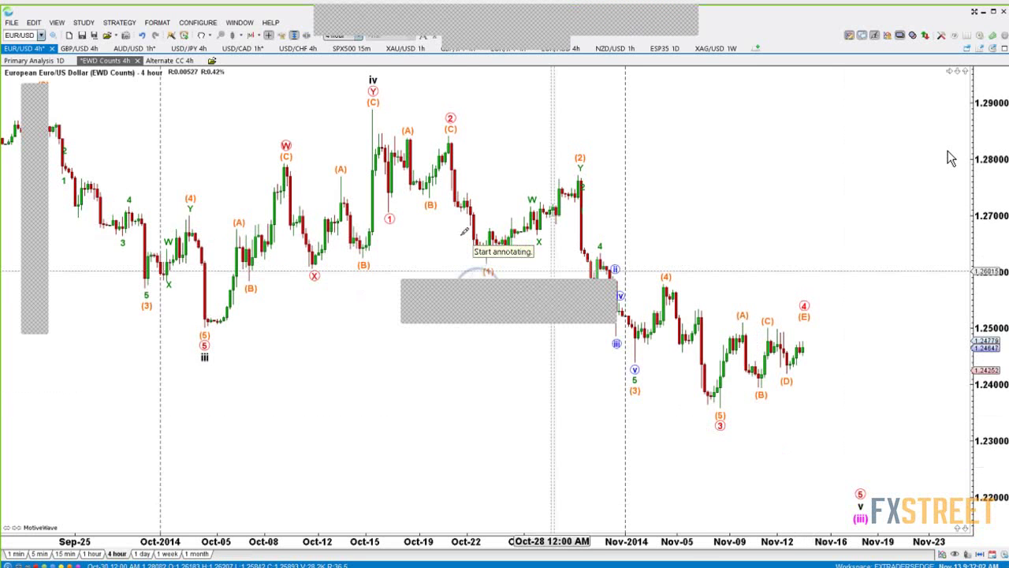
Step: Circle the (3), (4), (5) pivots, draw the triangle's converging lines and apex, then stop annotating
mouse_move(645, 377)
left_mouse_down()
mouse_move(619, 379)
mouse_move(648, 395)
mouse_move(645, 379)
left_mouse_up()
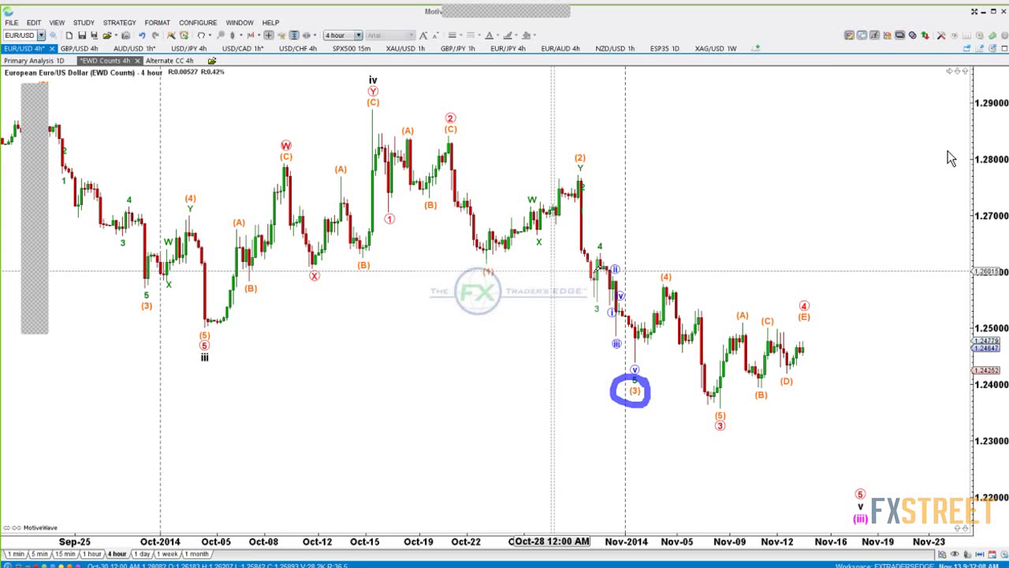
mouse_move(679, 269)
left_mouse_down()
mouse_move(654, 272)
mouse_move(679, 266)
left_mouse_up()
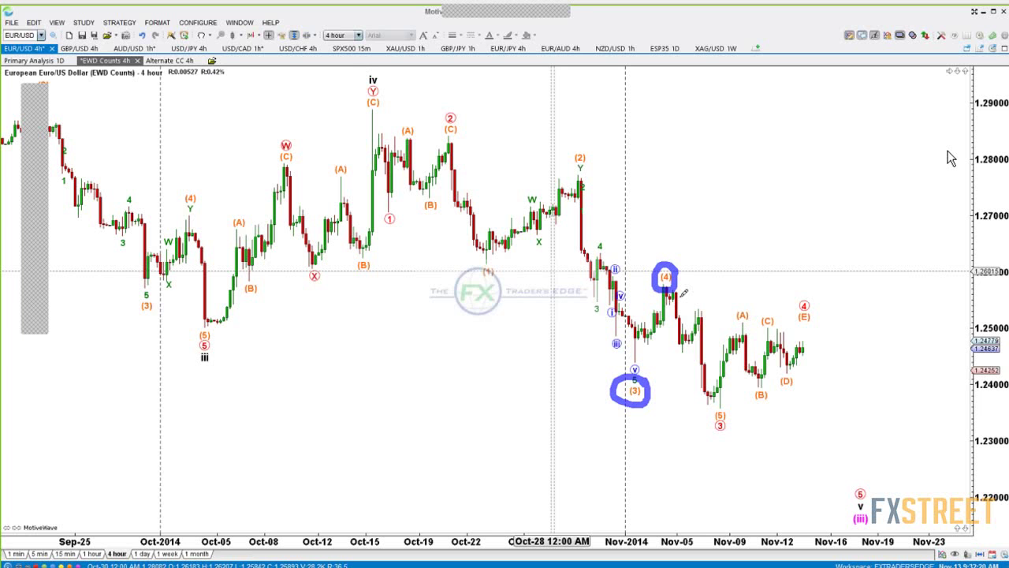
mouse_move(744, 404)
left_mouse_down()
mouse_move(704, 417)
mouse_move(732, 438)
mouse_move(742, 408)
left_mouse_up()
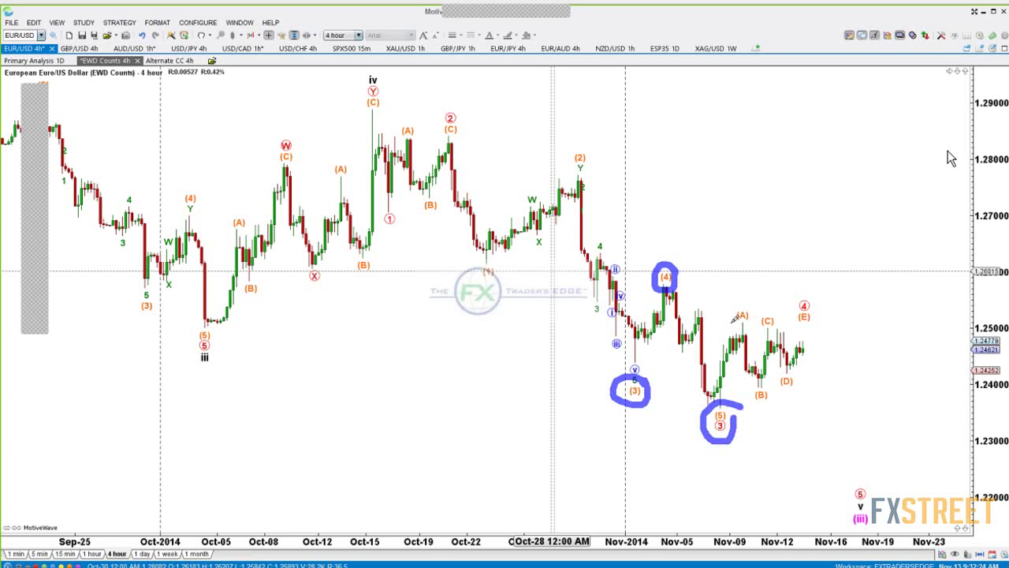
left_click_drag(731, 321, 839, 341)
mouse_move(738, 391)
left_mouse_down()
mouse_move(826, 360)
mouse_move(867, 426)
left_mouse_up()
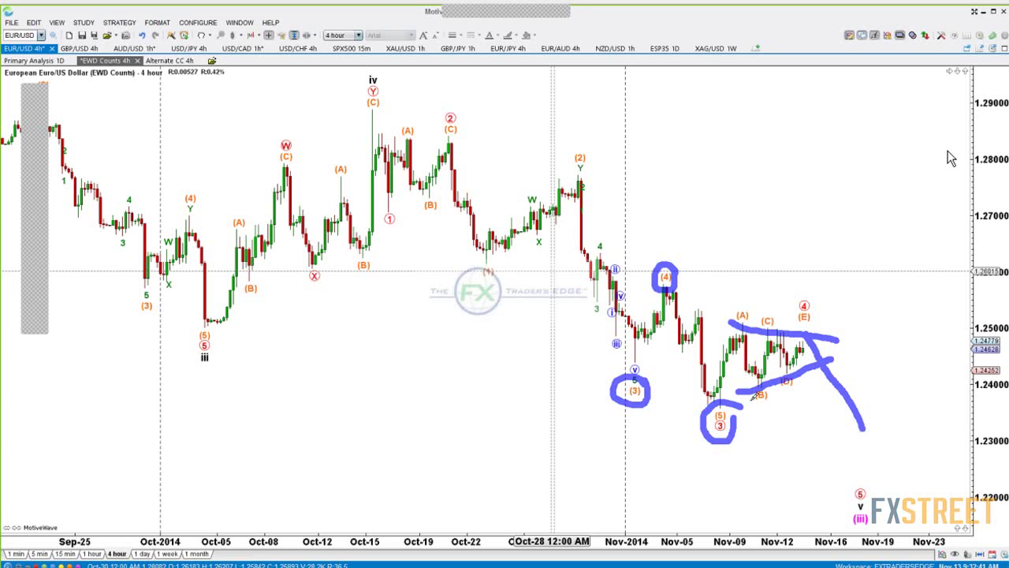
mouse_move(833, 352)
left_mouse_down()
mouse_move(824, 344)
mouse_move(808, 352)
mouse_move(818, 376)
mouse_move(835, 353)
left_mouse_up()
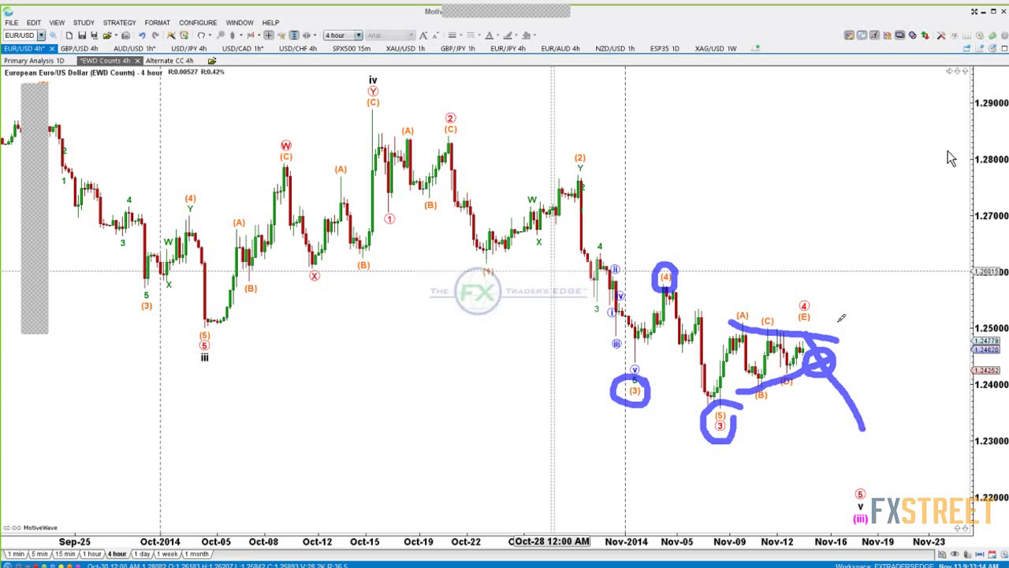
left_click(42, 92)
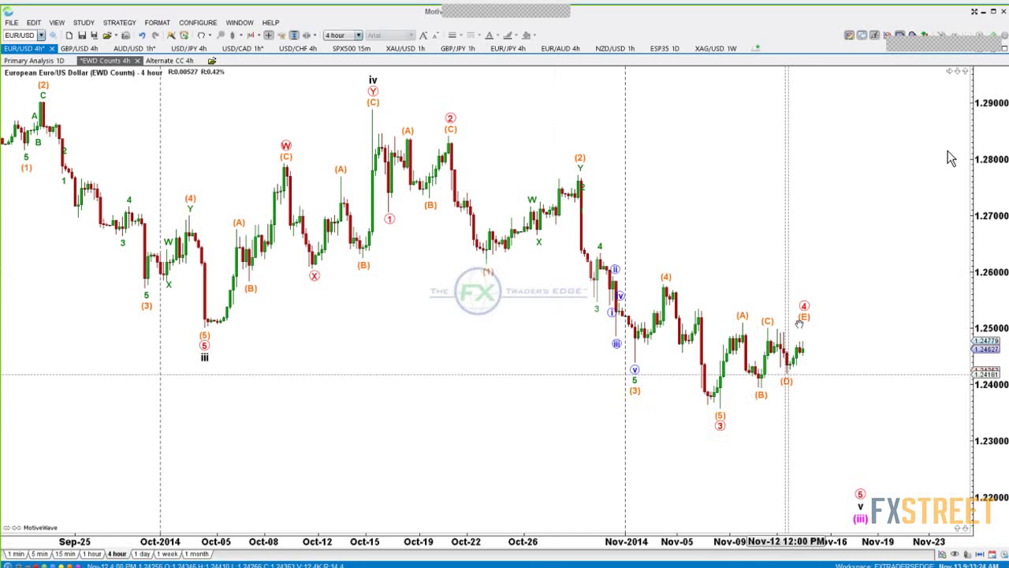
Step: Inspect wave (iii), view the (A)-(E) triangle on the 1-hour chart, then open AUD/USD 1D
left_click_drag(864, 489, 851, 478)
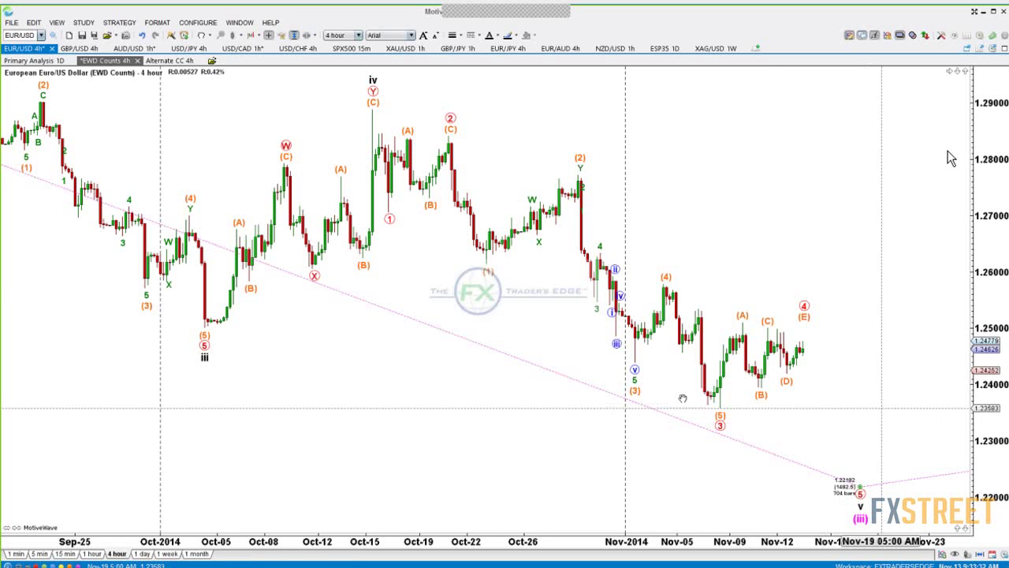
key("Delete")
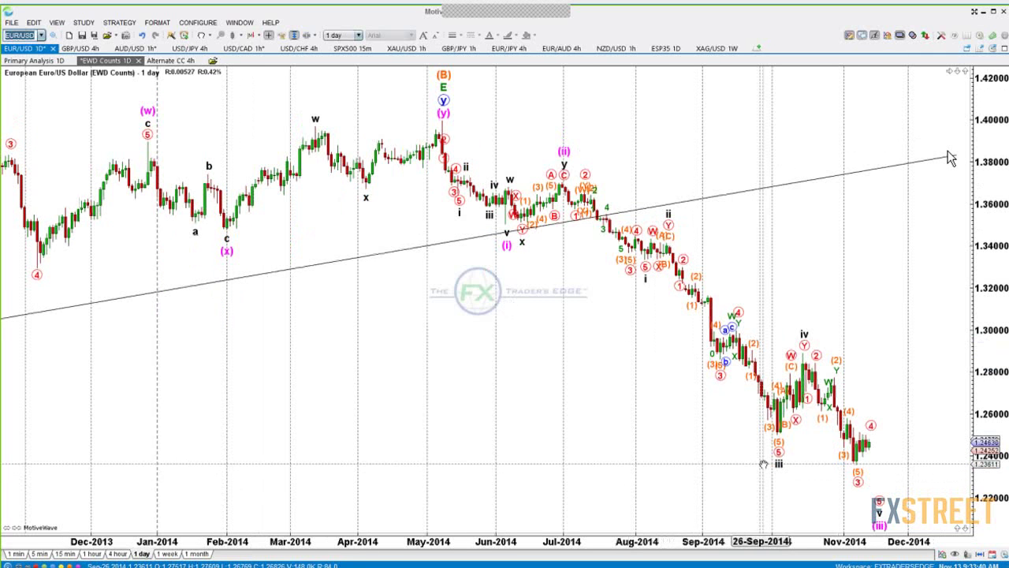
left_click(93, 554)
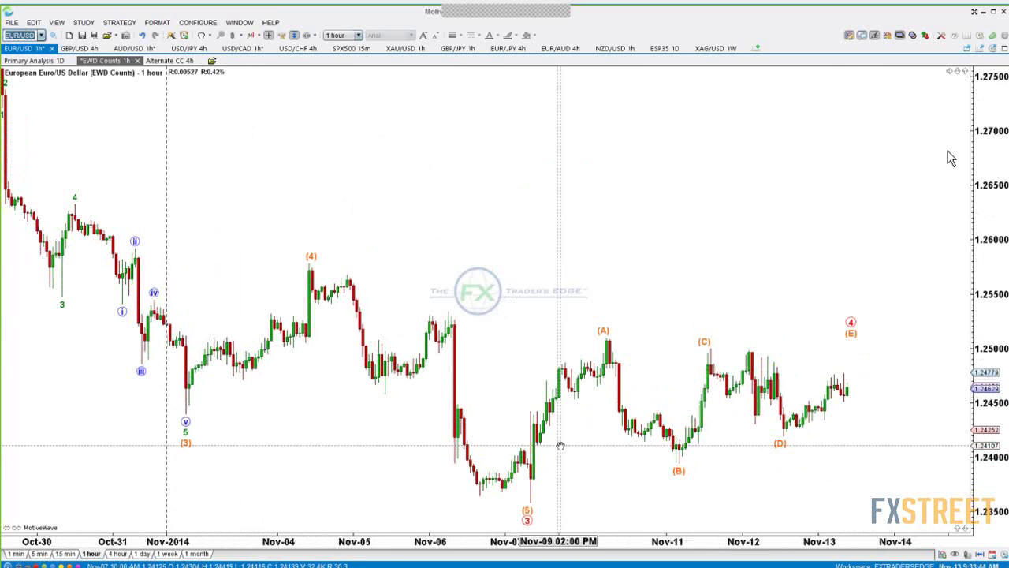
left_click(538, 263)
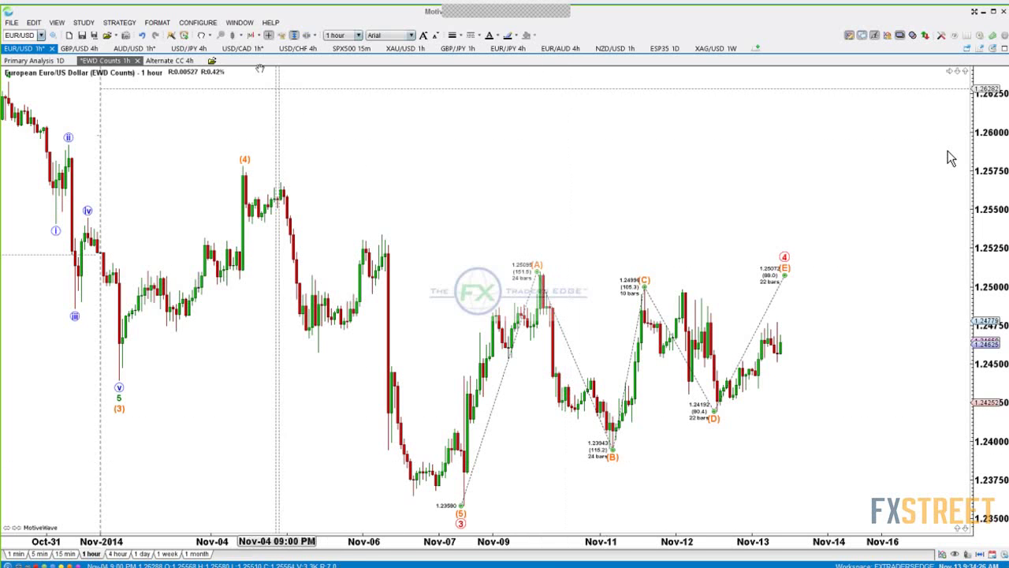
left_click(141, 49)
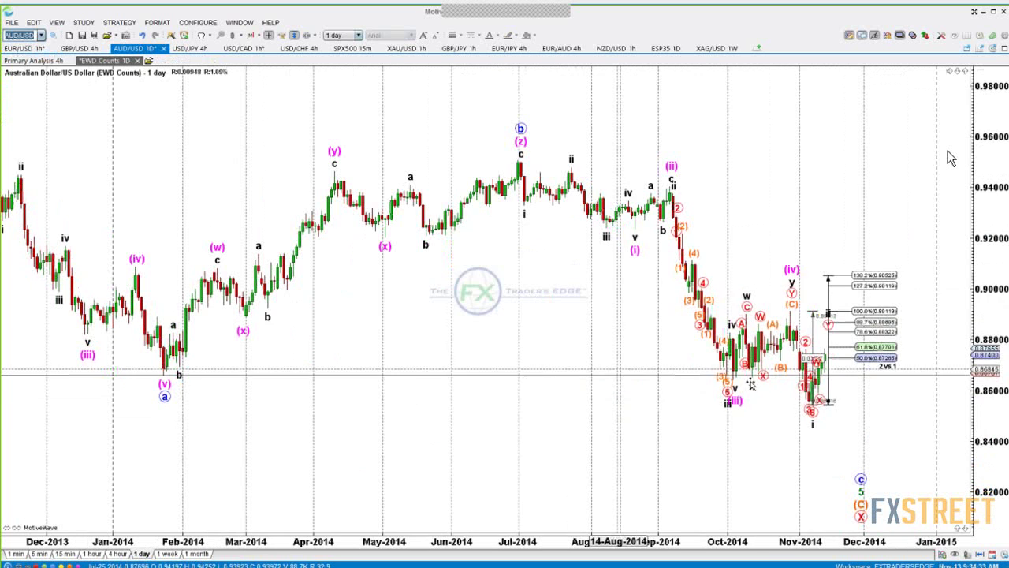
Step: Set the AUD/USD wave count to Hide Below Minuette
right_click(794, 268)
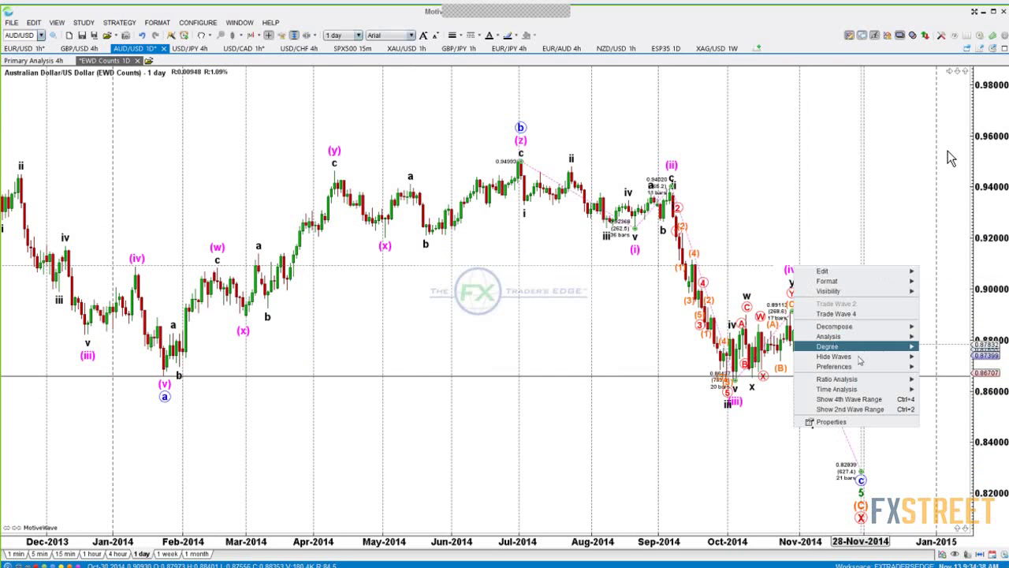
mouse_move(863, 357)
left_click(956, 367)
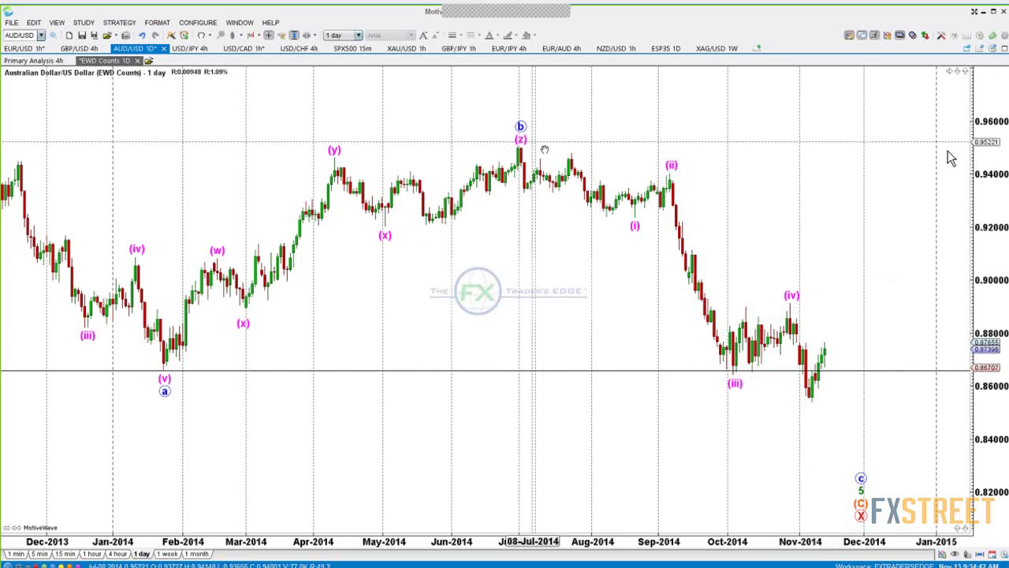
Step: Show Fibonacci retracement guides for wave (ii) and projection targets for wave (iii)
left_click(640, 213)
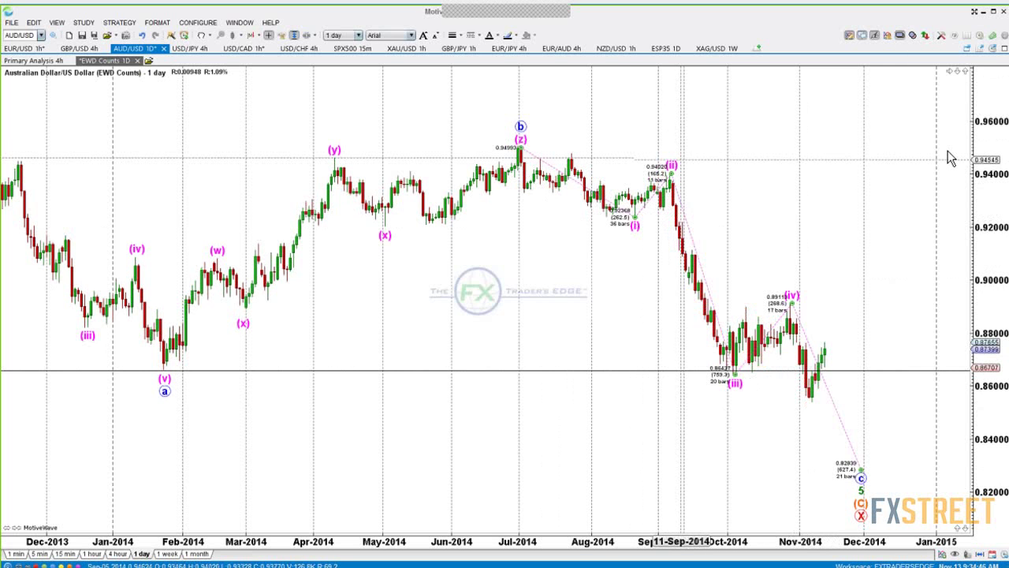
left_click_drag(686, 160, 675, 179)
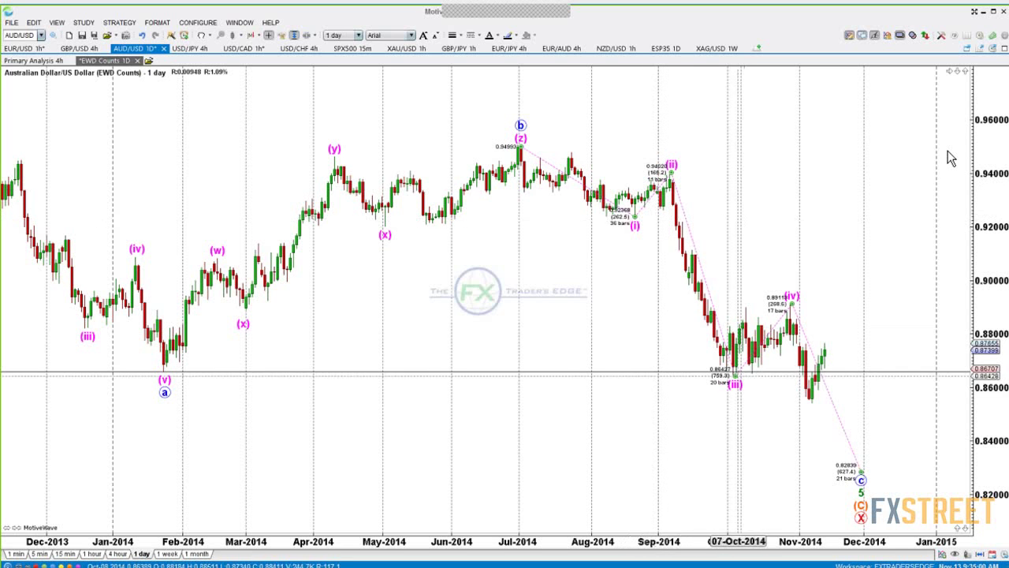
left_click(736, 372)
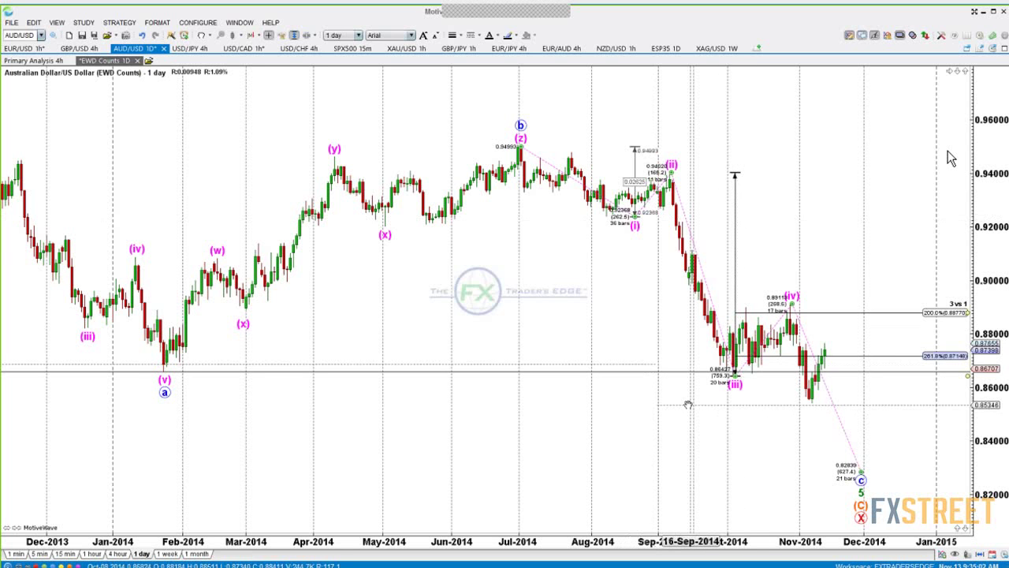
scroll(688, 404, "down", 2)
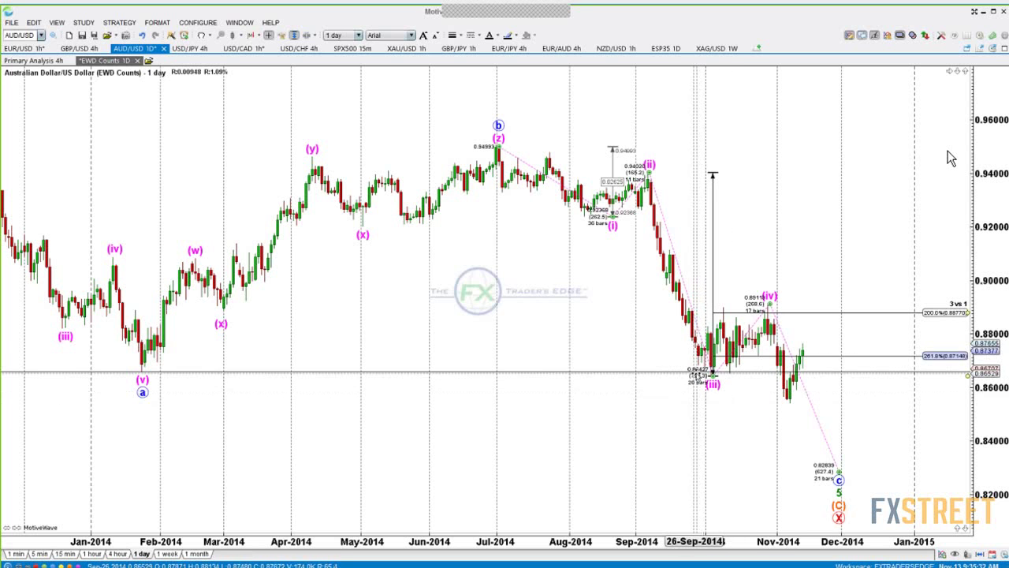
mouse_move(714, 369)
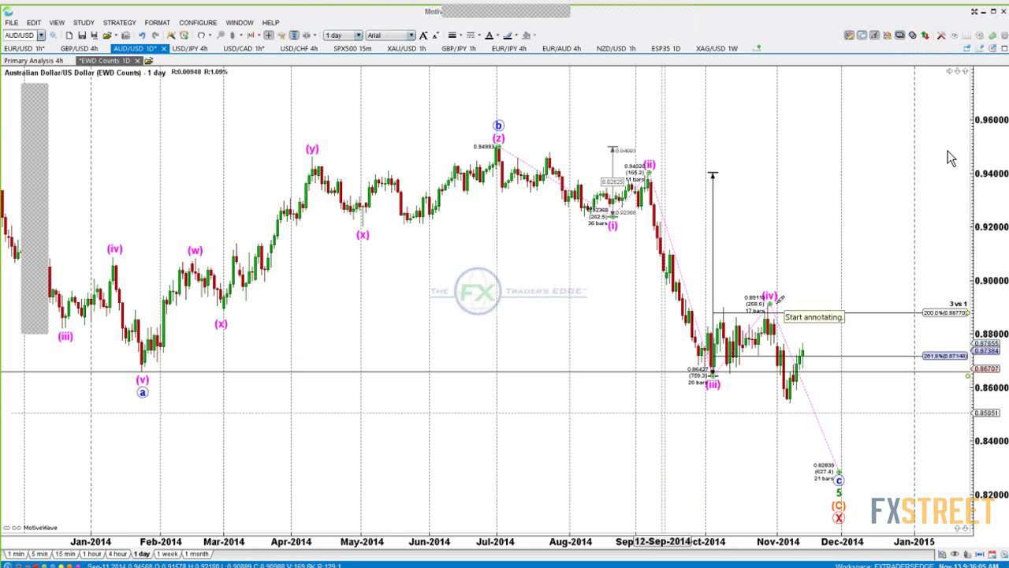
Step: Circle the wave (ii) area, sketch a projected fall from the (iv) high, then clear the ink
mouse_move(671, 148)
left_mouse_down()
mouse_move(613, 161)
mouse_move(593, 188)
mouse_move(670, 190)
mouse_move(670, 150)
left_mouse_up()
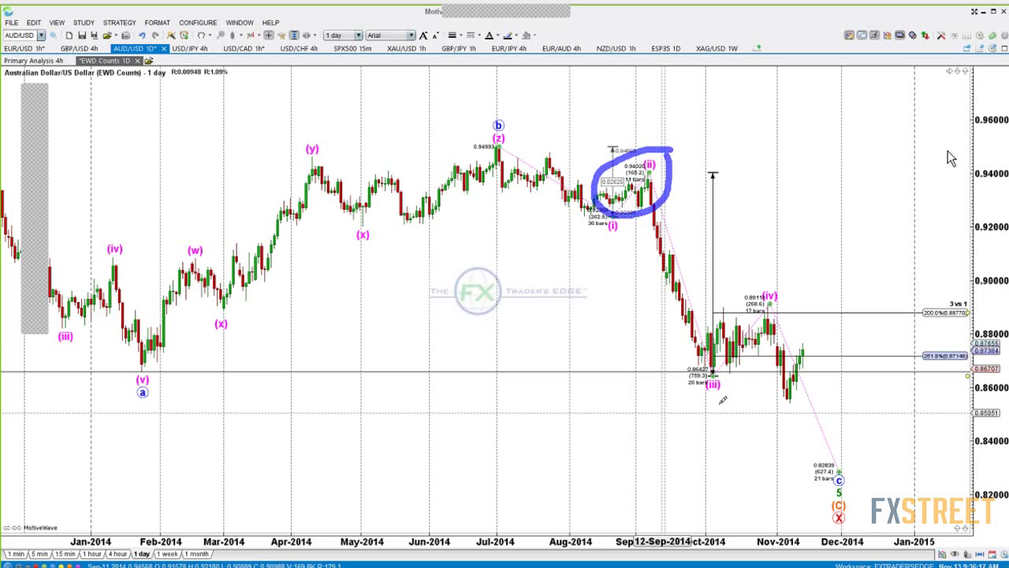
mouse_move(721, 399)
left_mouse_down()
mouse_move(714, 355)
mouse_move(683, 379)
mouse_move(732, 381)
mouse_move(720, 383)
left_mouse_up()
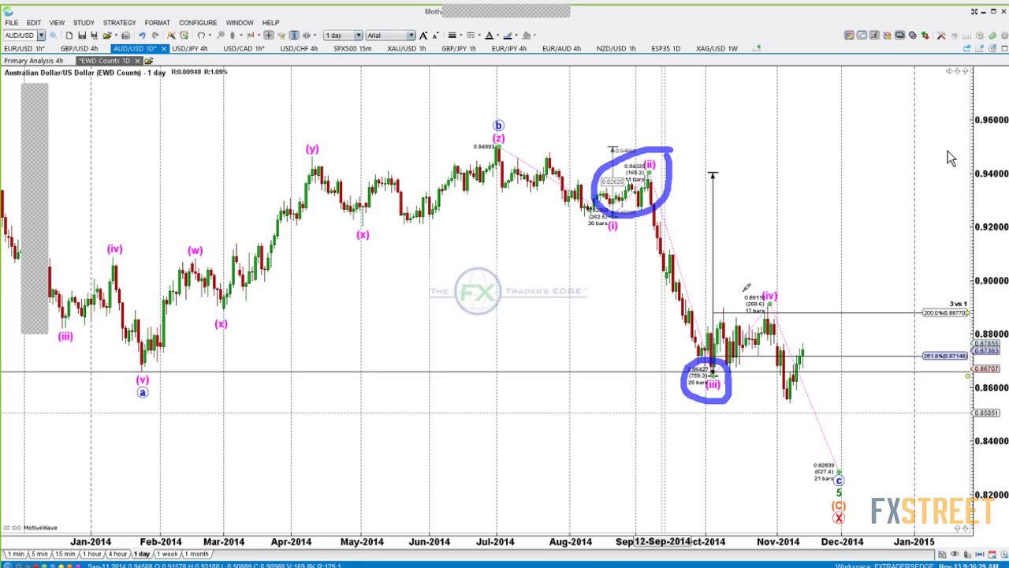
left_click_drag(772, 302, 829, 419)
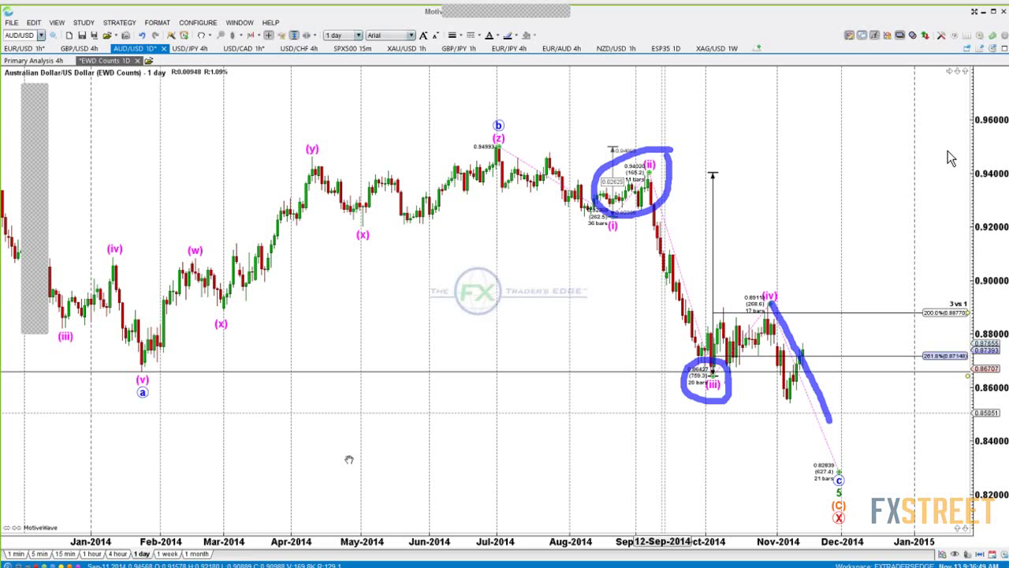
key("Escape")
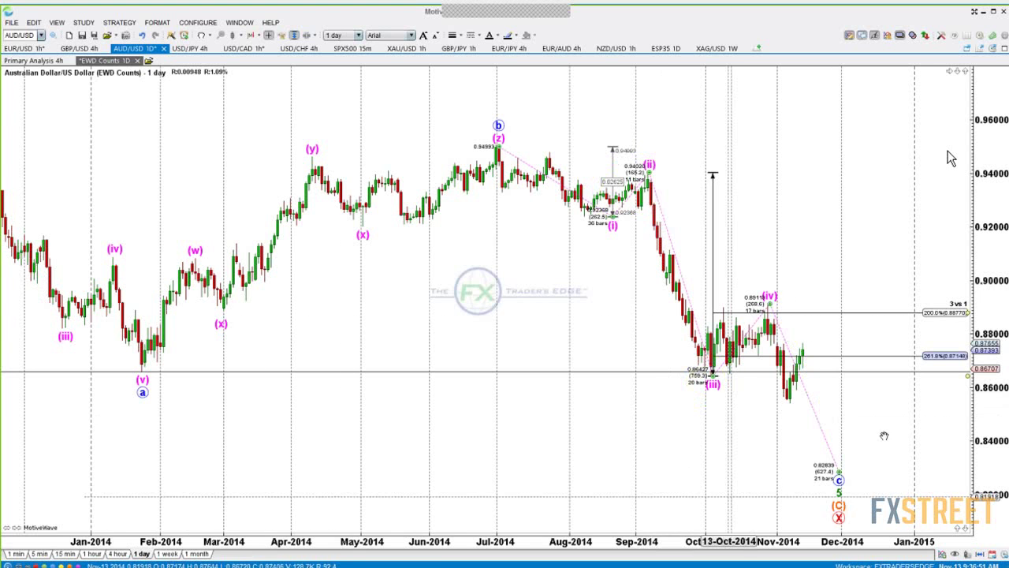
Step: Apply Auto Hide Waves to the (iv) count, select wave i, and bring up the harmonic Components panel
left_click(802, 371)
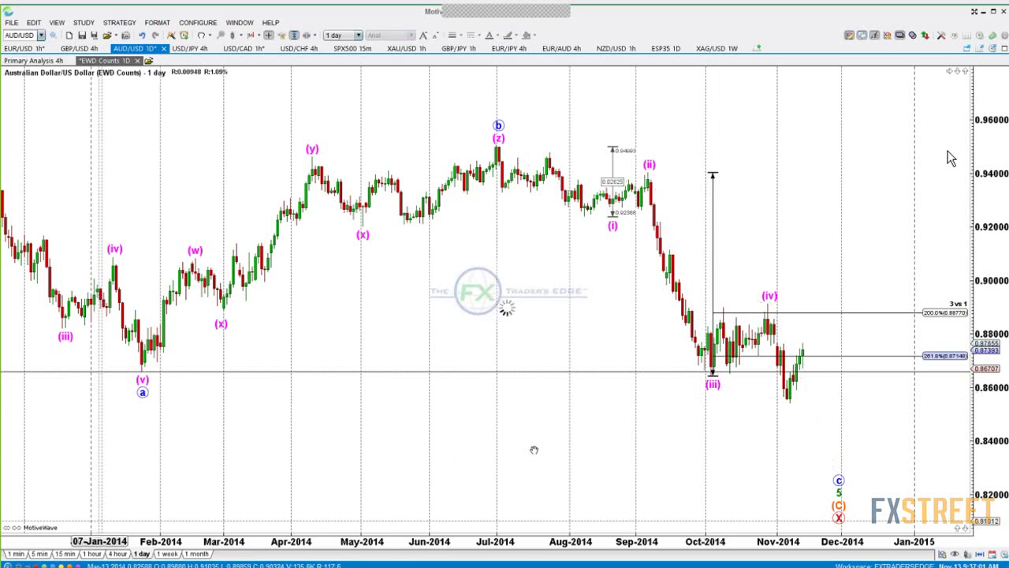
right_click(649, 255)
mouse_move(700, 342)
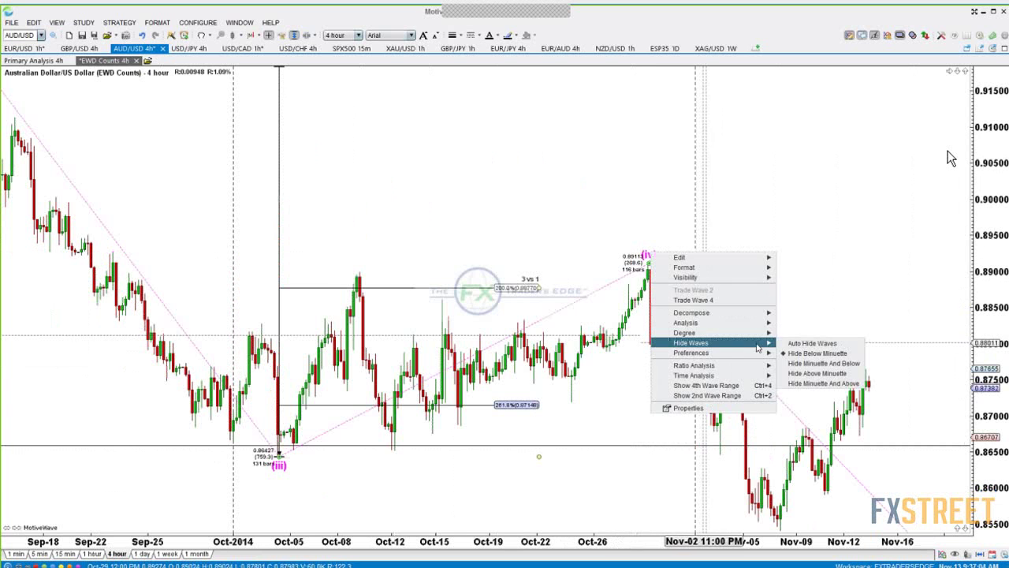
left_click(796, 342)
scroll(950, 158, "down", 4)
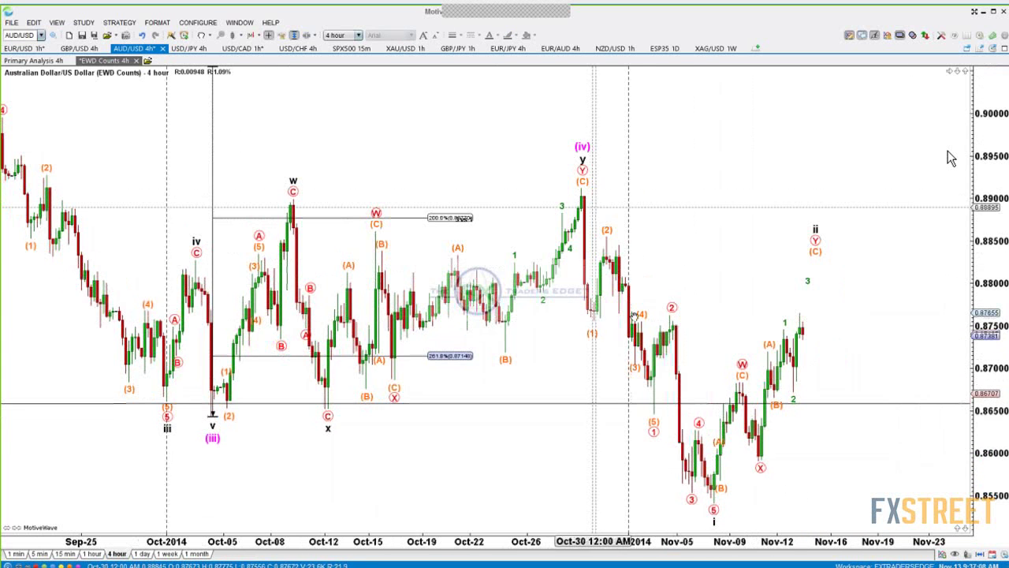
left_click(713, 525)
mouse_move(714, 526)
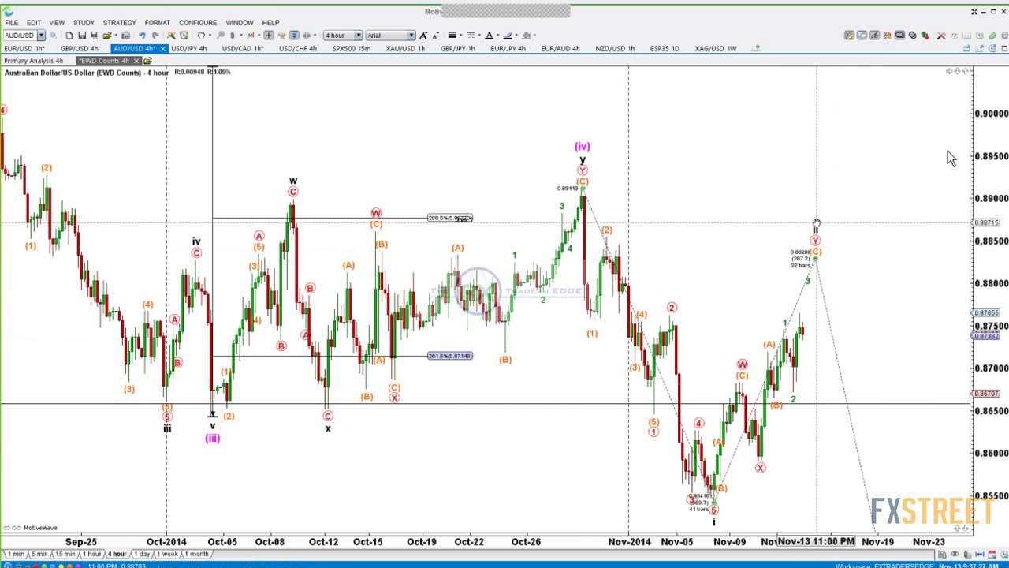
left_click(941, 35)
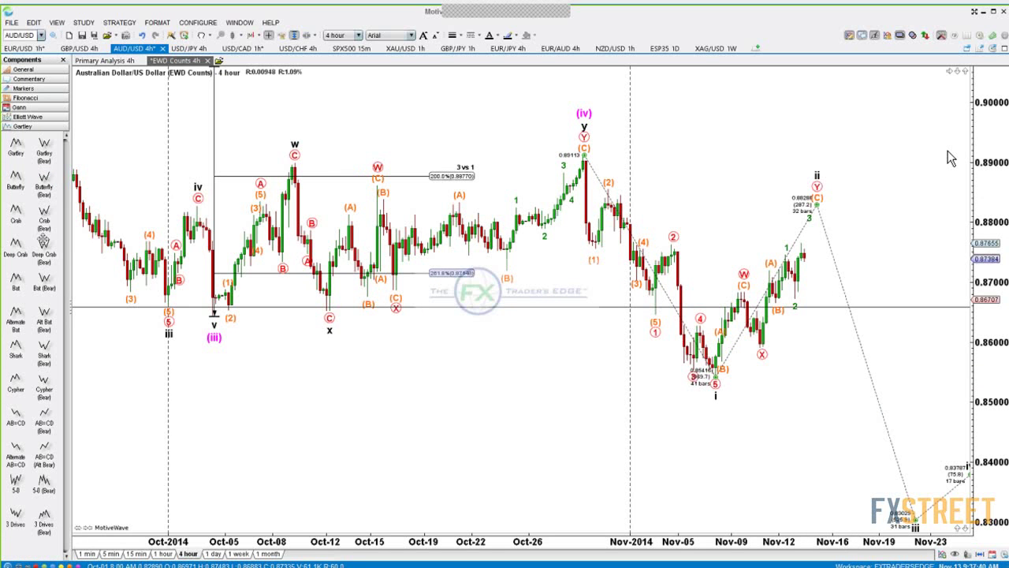
Step: Draw a bearish harmonic pattern from the (iv) top with A at wave i low, B at W high, C at X low
mouse_move(413, 282)
left_mouse_down()
mouse_move(761, 342)
mouse_move(772, 322)
mouse_move(584, 190)
left_mouse_up()
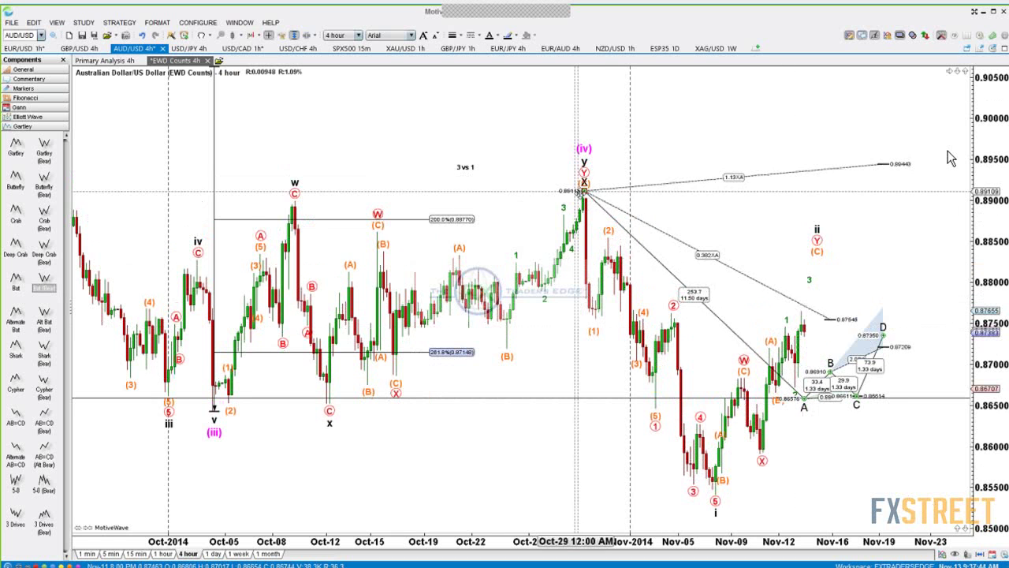
mouse_move(804, 406)
left_mouse_down()
mouse_move(714, 501)
mouse_move(728, 498)
left_mouse_up()
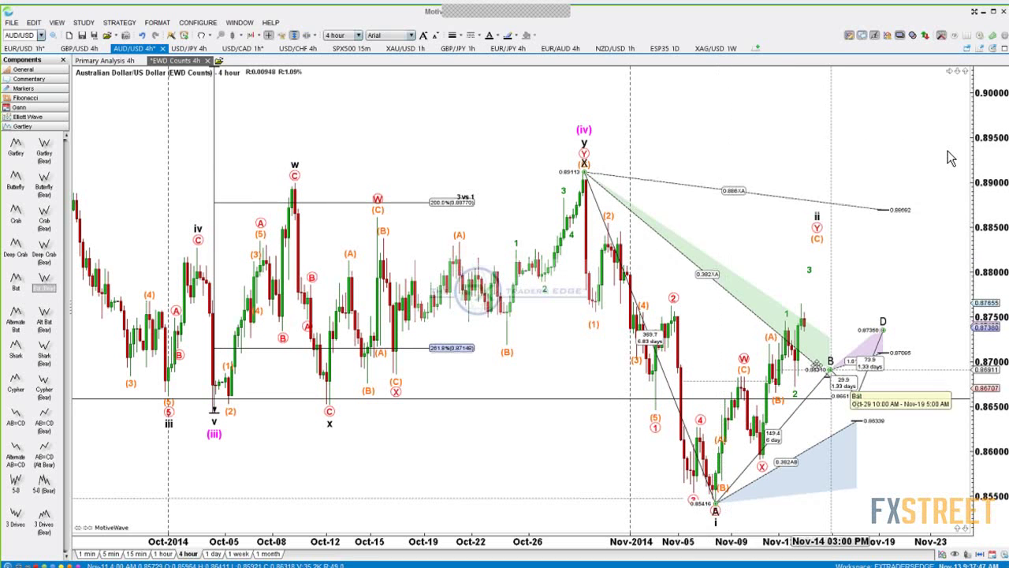
left_click_drag(829, 369, 742, 376)
mouse_move(858, 408)
left_mouse_down()
mouse_move(877, 383)
mouse_move(889, 388)
mouse_move(843, 262)
left_mouse_up()
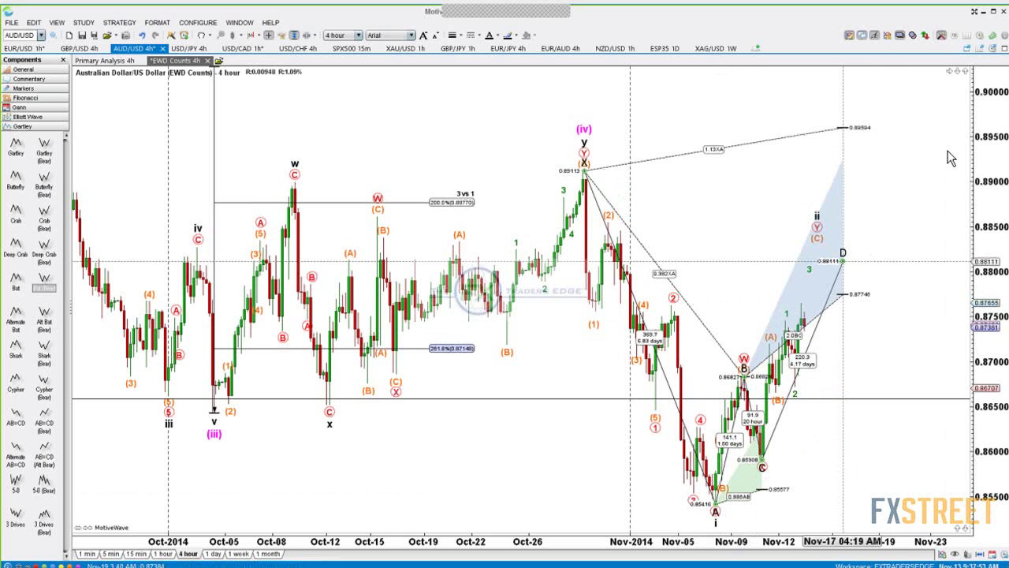
Step: Change the pattern type to Bat, raise D to the projected target, and bring up USD/CAD
right_click(843, 261)
mouse_move(896, 339)
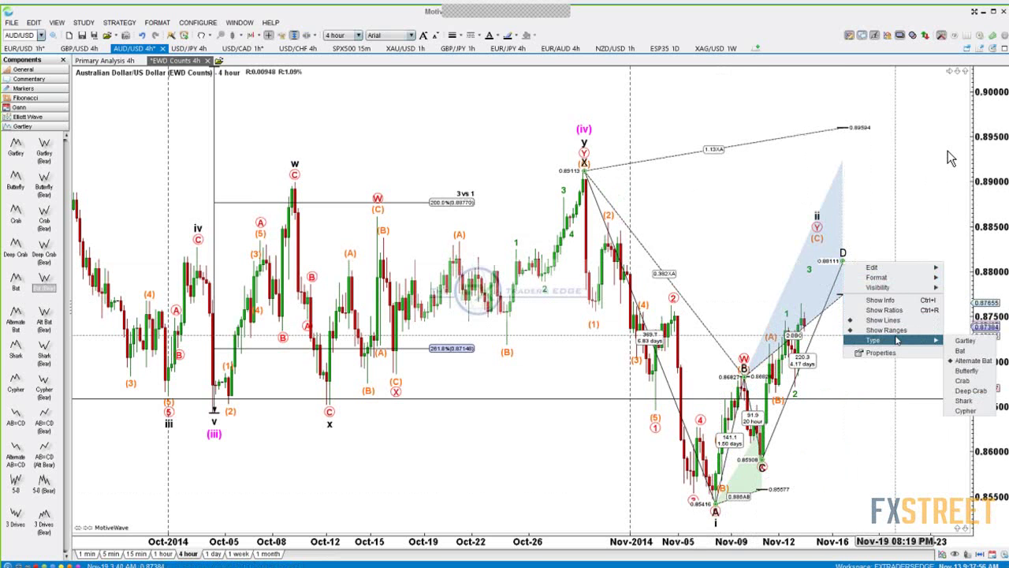
left_click(960, 350)
mouse_move(841, 253)
left_mouse_down()
mouse_move(812, 221)
mouse_move(855, 214)
left_mouse_up()
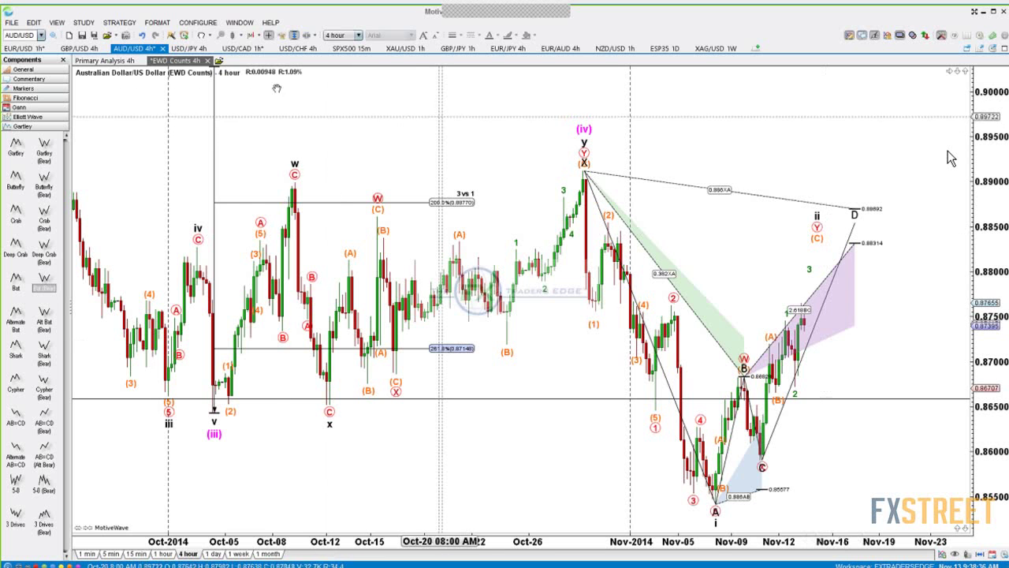
left_click(243, 49)
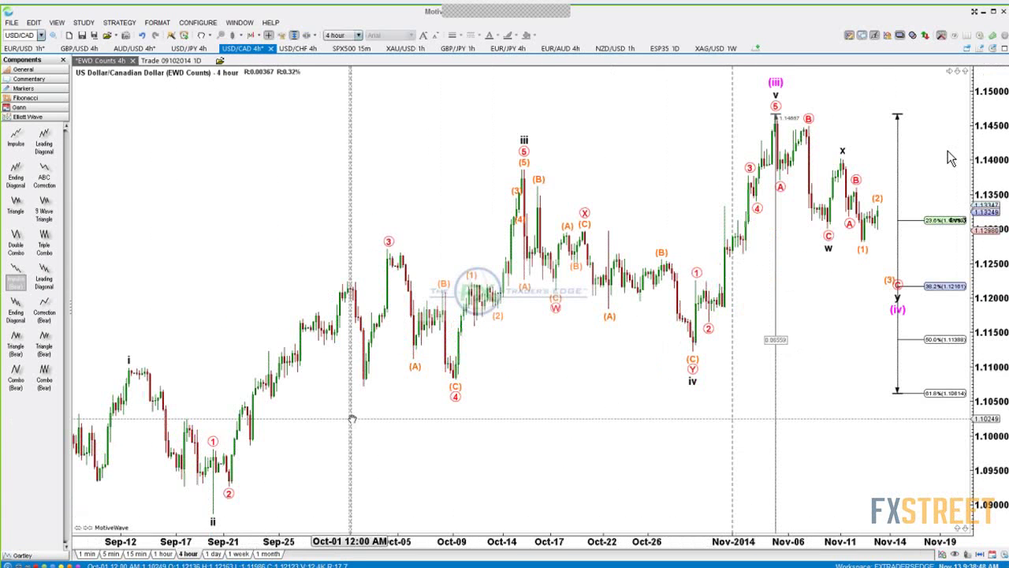
Step: Pan the USD/CAD chart toward recent dates and close the pattern Components panel
left_click_drag(352, 419, 305, 419)
left_click(62, 60)
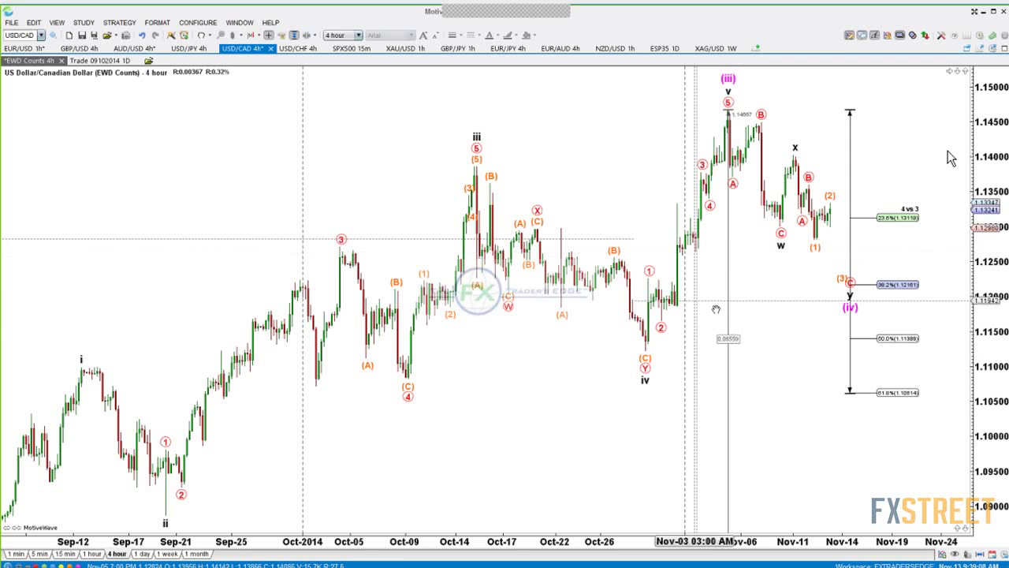
scroll(753, 310, "down", 3)
scroll(754, 309, "down", 3)
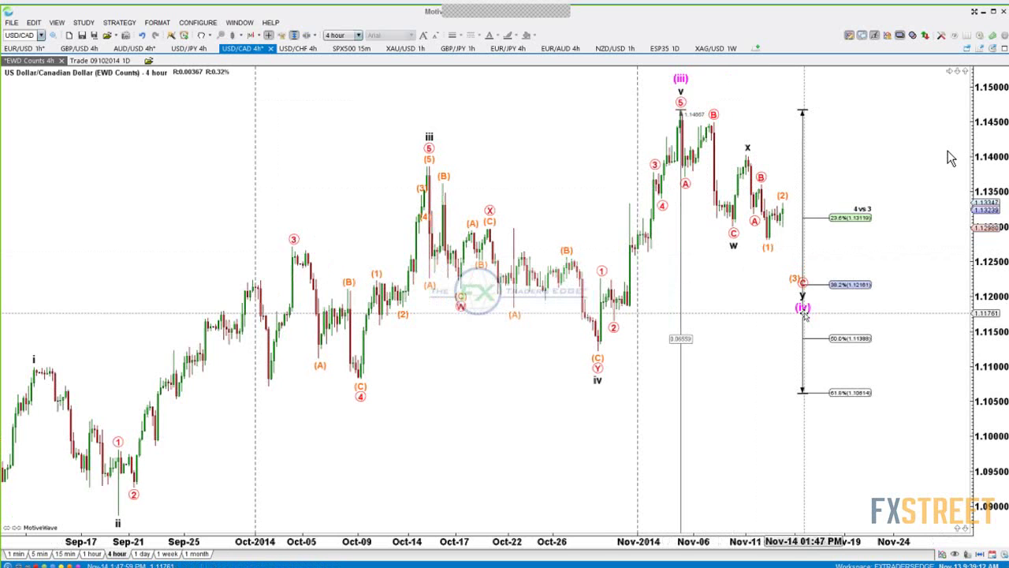
Step: Settle wave (iv) at the 38.2% retracement, show A-B-C measurements, and switch to 1-hour
left_click_drag(804, 314, 821, 280)
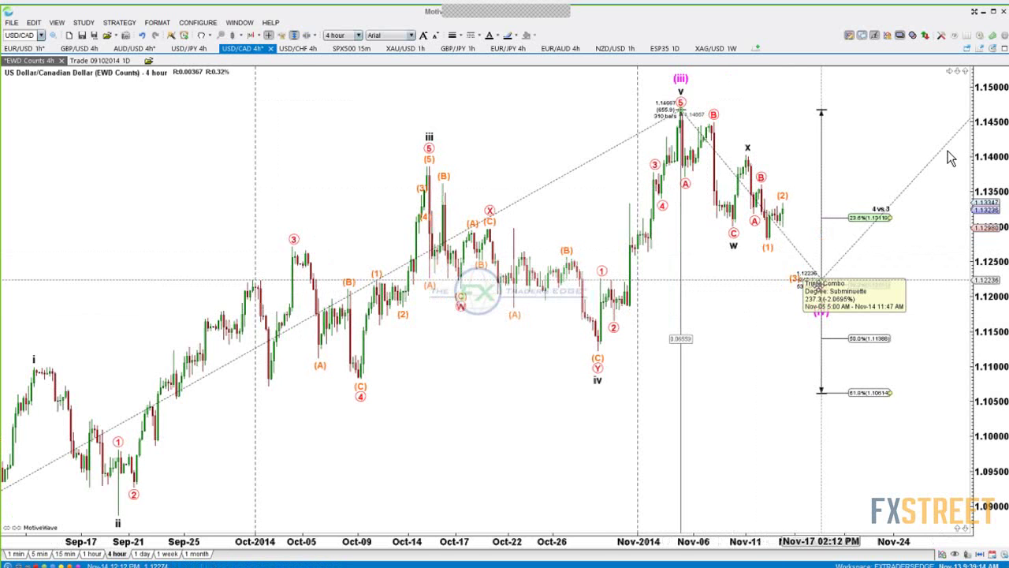
left_click_drag(822, 280, 822, 284)
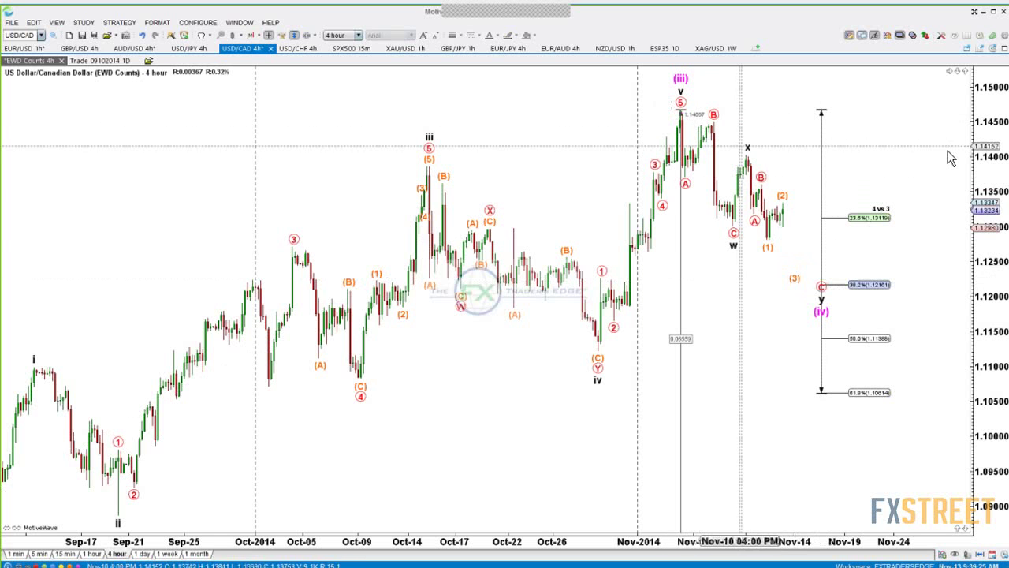
left_click(685, 183)
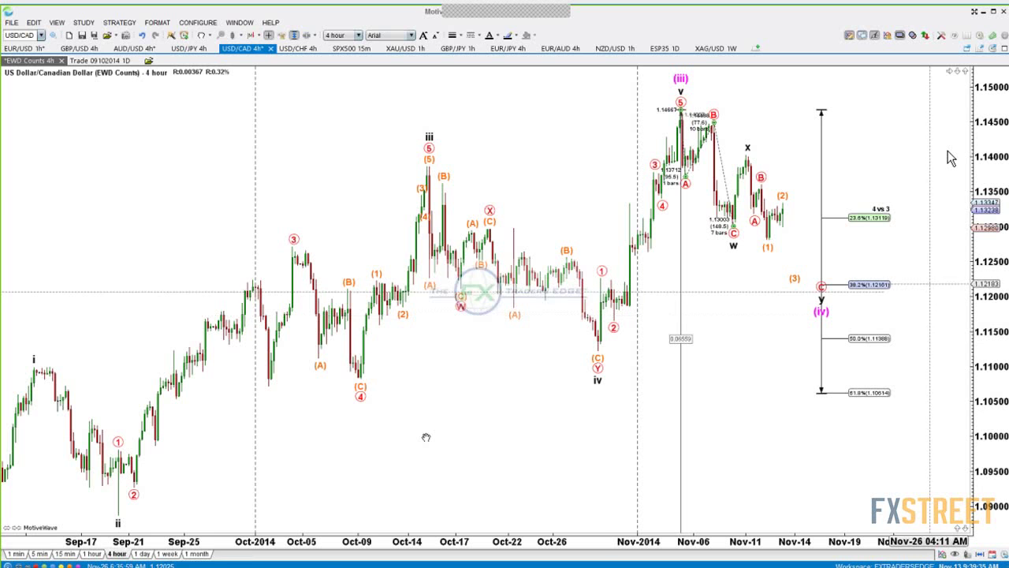
left_click(93, 554)
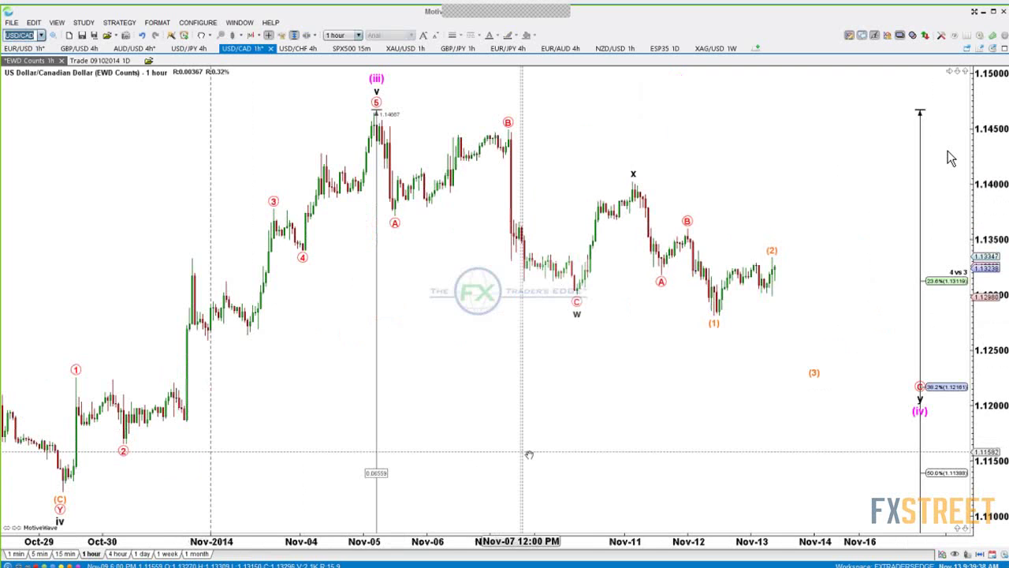
Step: Scroll the USD/CAD chart and select wave (2) to display its Fibonacci retracement levels
scroll(747, 346, "down", 2)
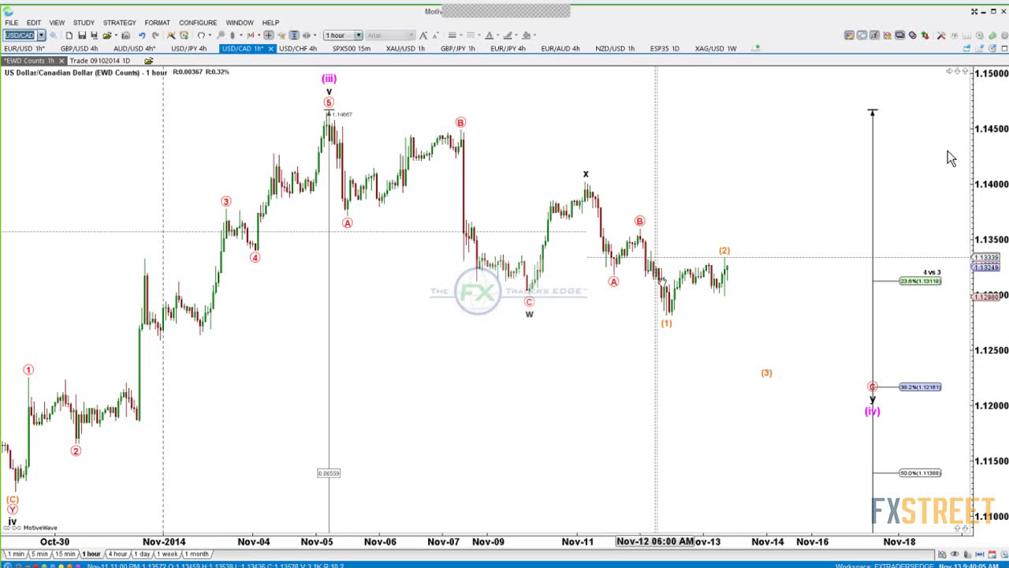
left_click(725, 258)
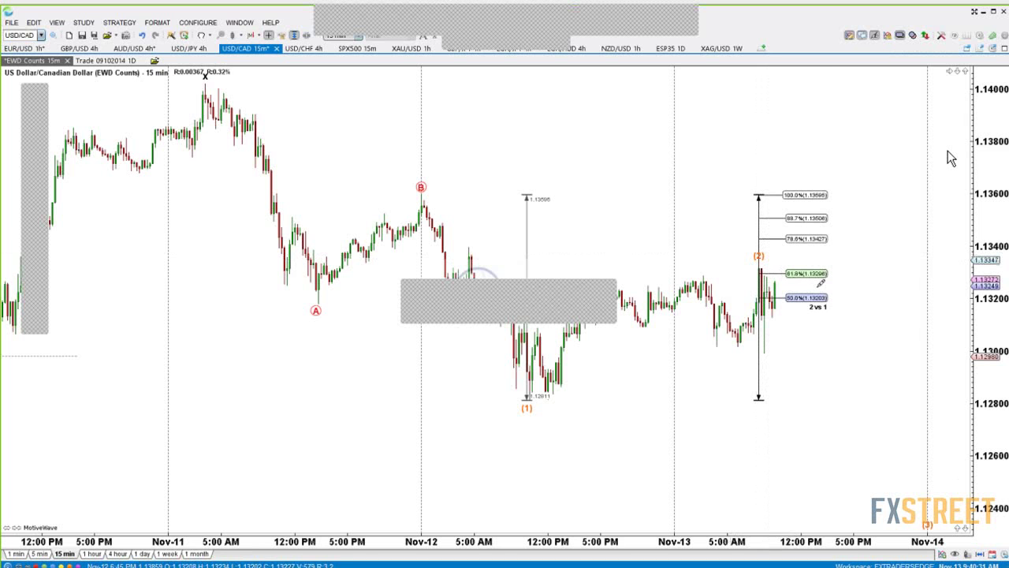
Step: Sketch a freehand drop from the wave (2) top to its expected bottom, then clear it
mouse_move(760, 269)
left_mouse_down()
mouse_move(782, 360)
mouse_move(812, 285)
mouse_move(840, 375)
left_mouse_up()
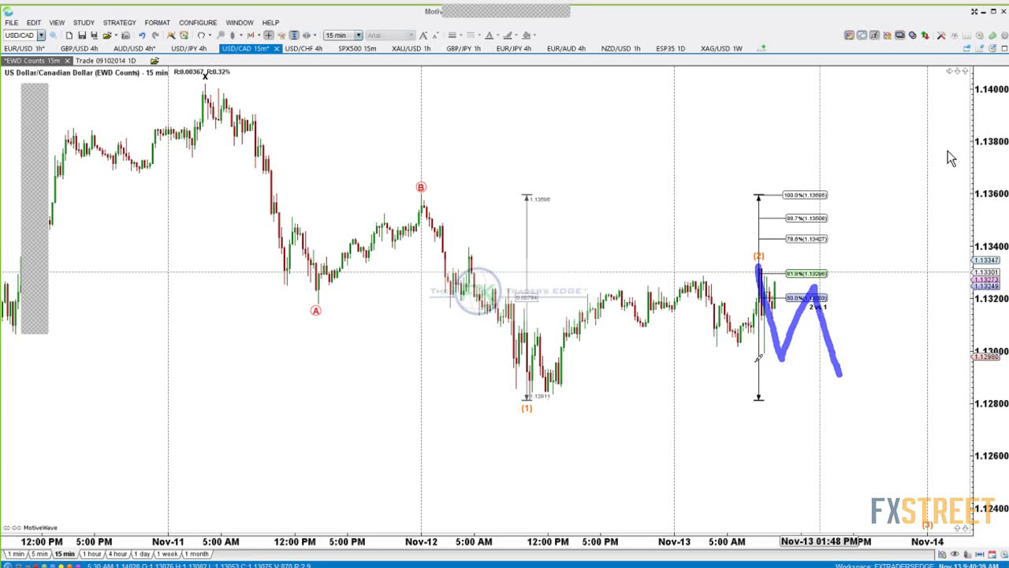
mouse_move(759, 358)
left_mouse_down()
mouse_move(874, 352)
mouse_move(859, 347)
mouse_move(820, 364)
mouse_move(827, 335)
left_mouse_up()
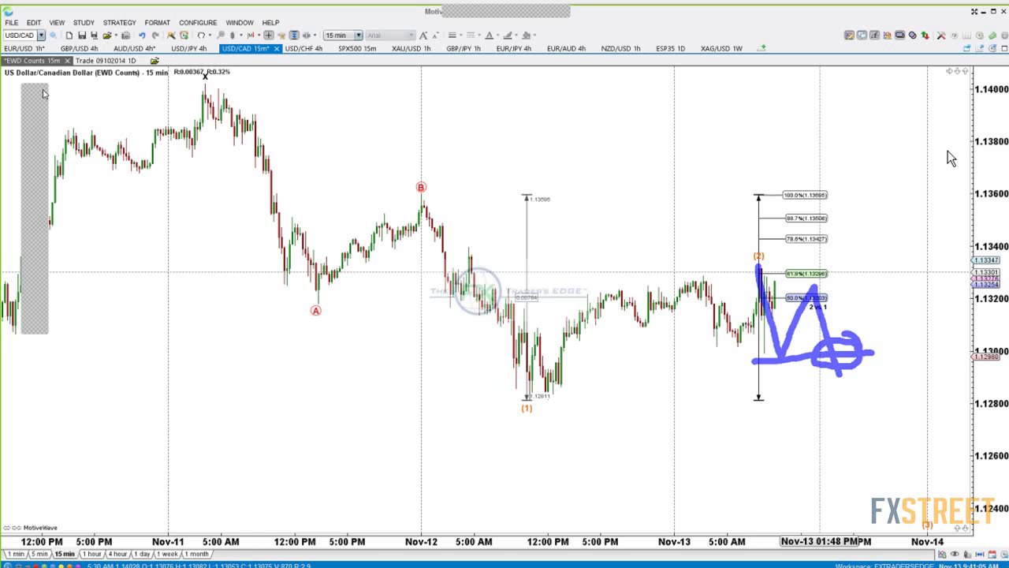
key("Escape")
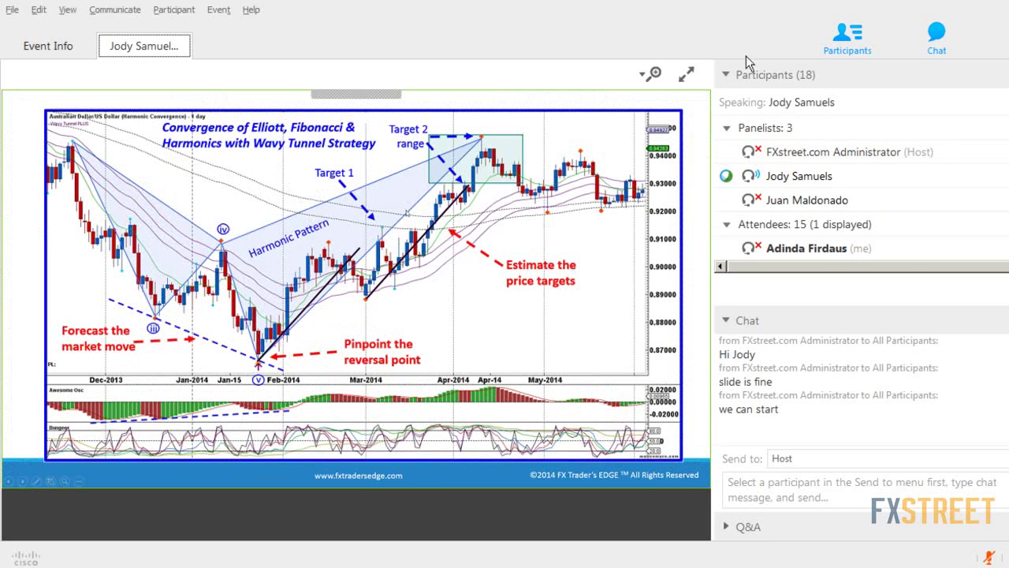
Step: Expand the shared harmonic convergence slide to full screen in WebEx
left_click(686, 77)
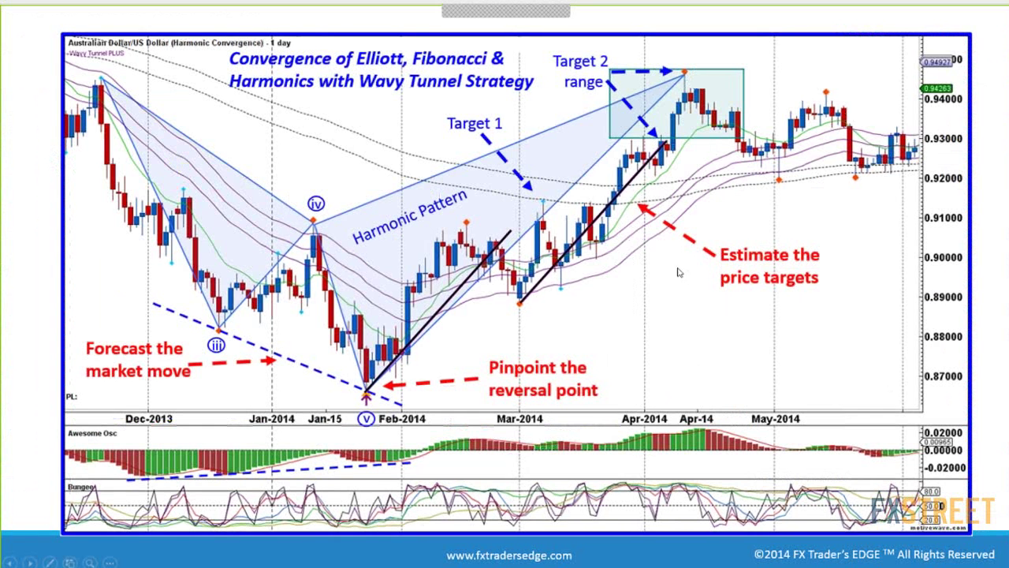